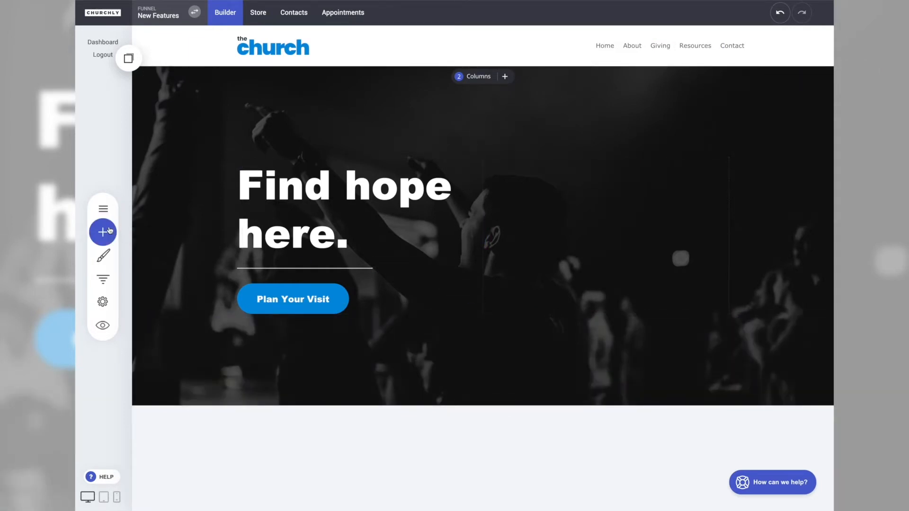
# Add an empty block to the page directly below the "Find hope here." hero section
pyautogui.click(109, 231)
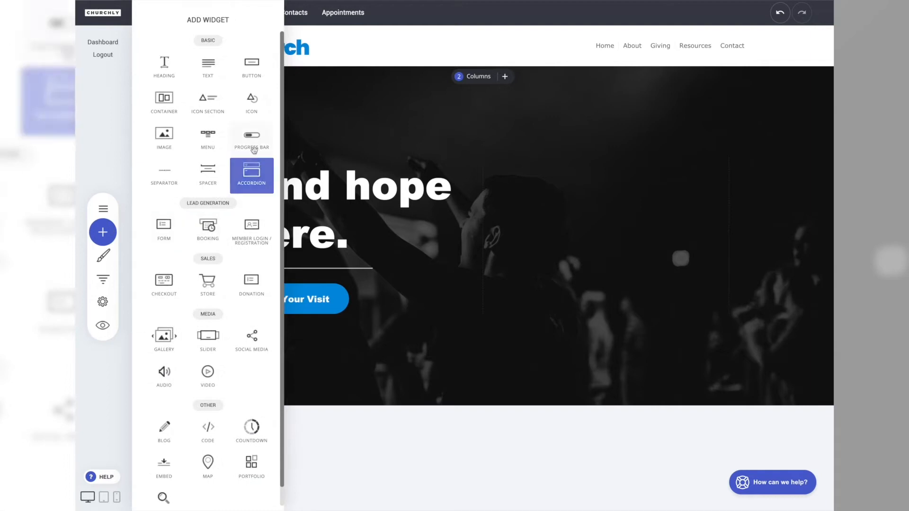
pyautogui.moveTo(257, 134); pyautogui.dragTo(98, 194)
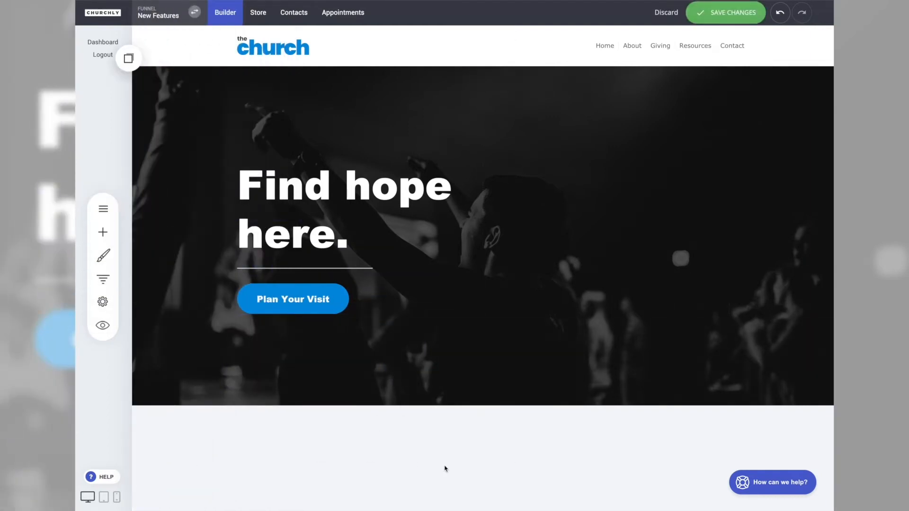
pyautogui.click(493, 411)
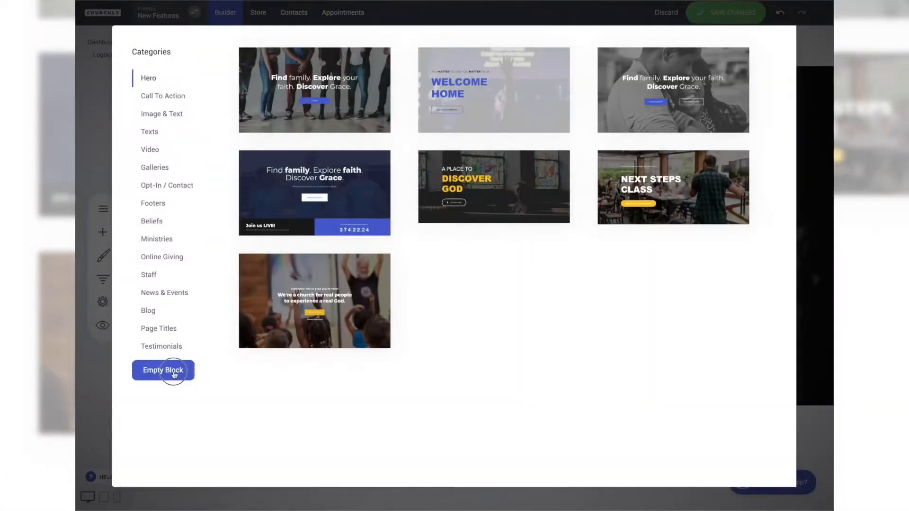
pyautogui.click(168, 371)
pyautogui.scroll(-2, 459, 383)
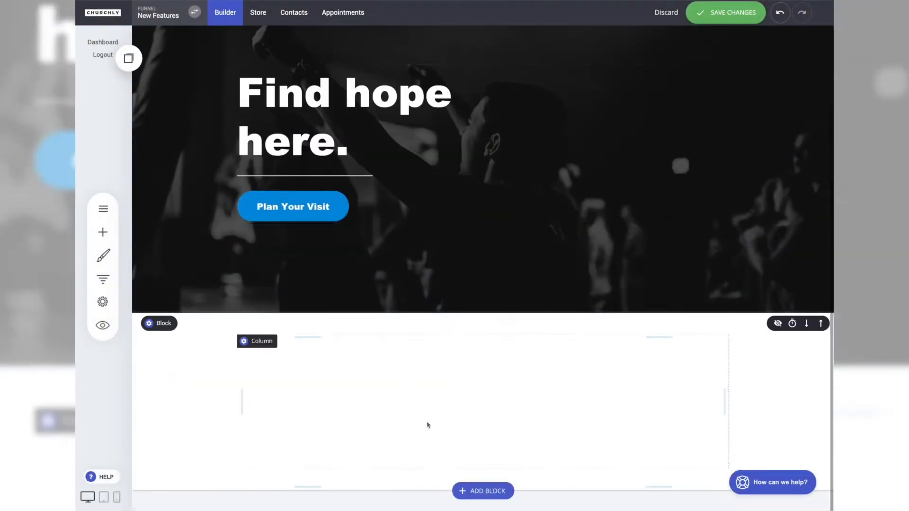
# Place a Progress Bar widget in the empty block and set its active color to blue 008FDE
pyautogui.click(103, 232)
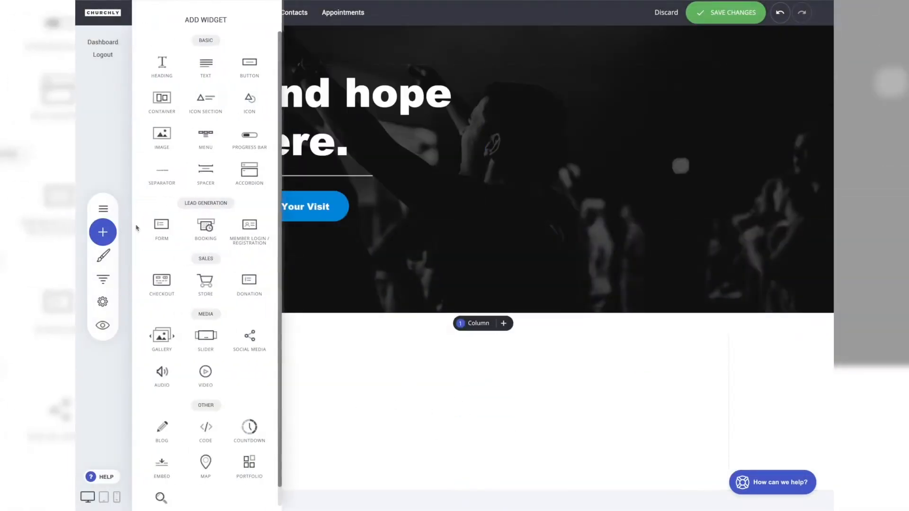
pyautogui.moveTo(246, 144); pyautogui.dragTo(503, 357)
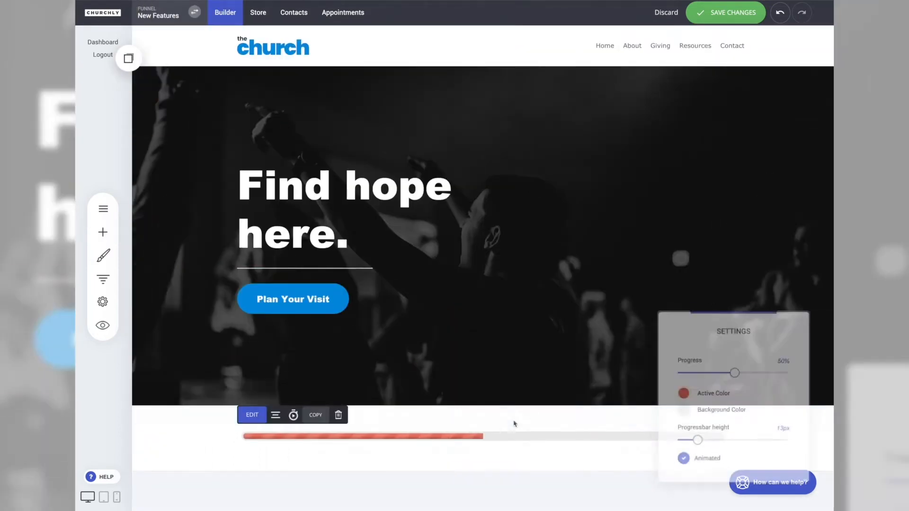
pyautogui.click(681, 393)
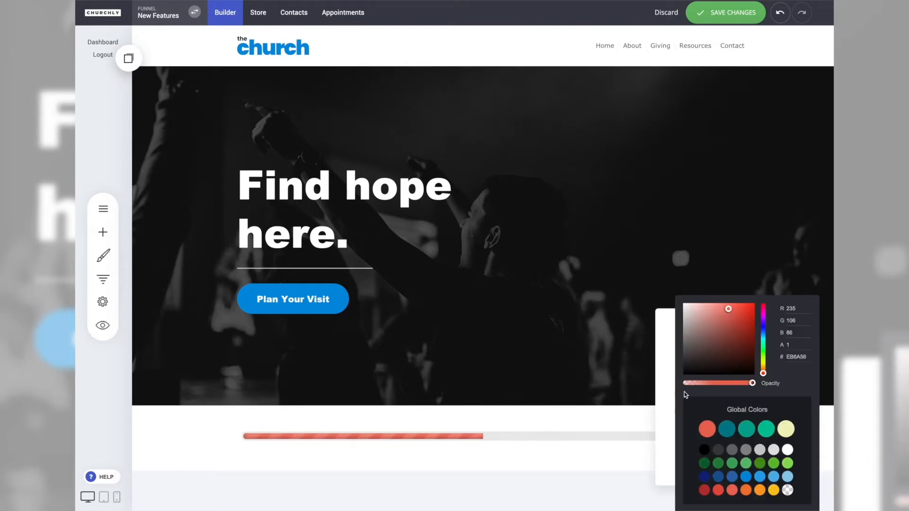
pyautogui.click(747, 477)
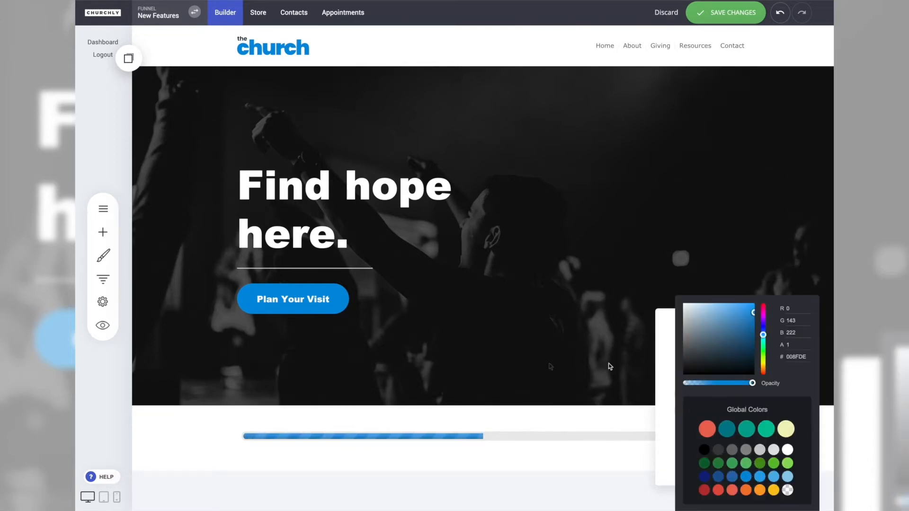
pyautogui.click(664, 370)
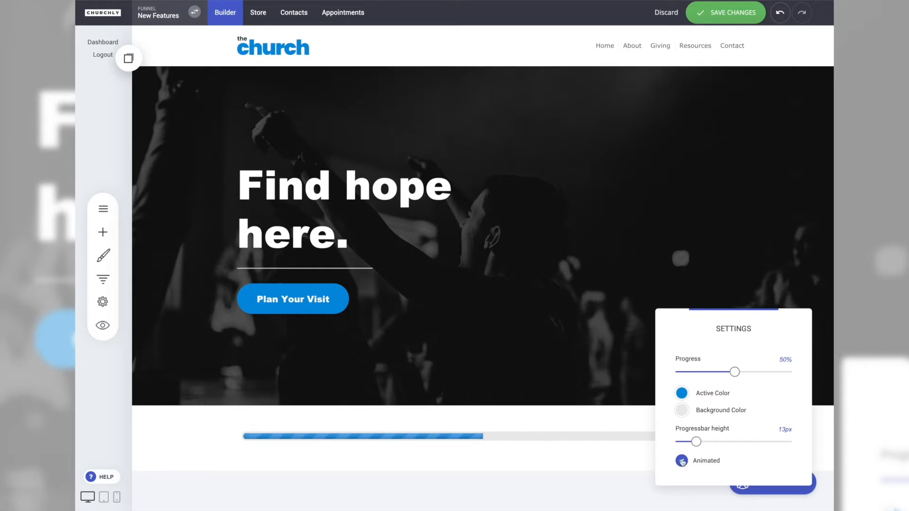
# Set the progress bar's height to 30px and progress to 67%, with its animation turned off
pyautogui.moveTo(701, 443); pyautogui.dragTo(729, 441)
pyautogui.moveTo(735, 372); pyautogui.dragTo(795, 372)
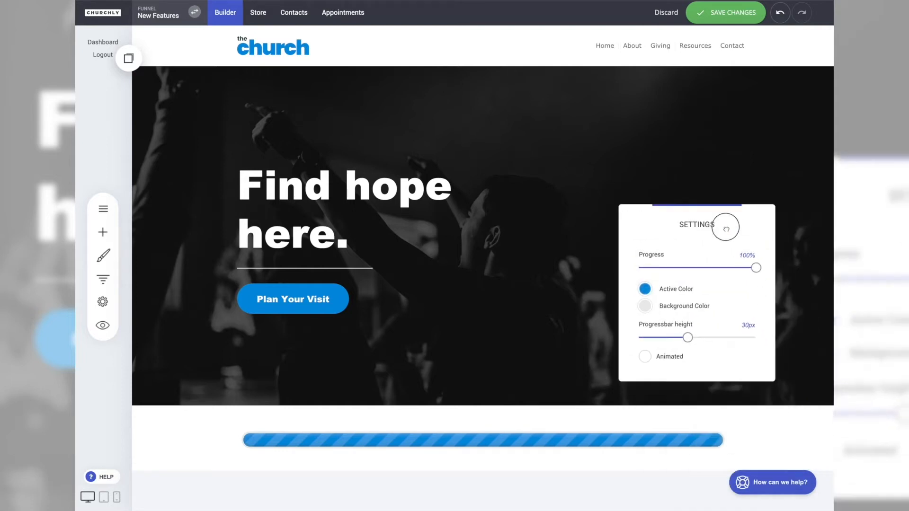
pyautogui.moveTo(758, 269); pyautogui.dragTo(718, 268)
# Set the progress bar's background color to slate gray 38495C at about 32% opacity
pyautogui.click(646, 306)
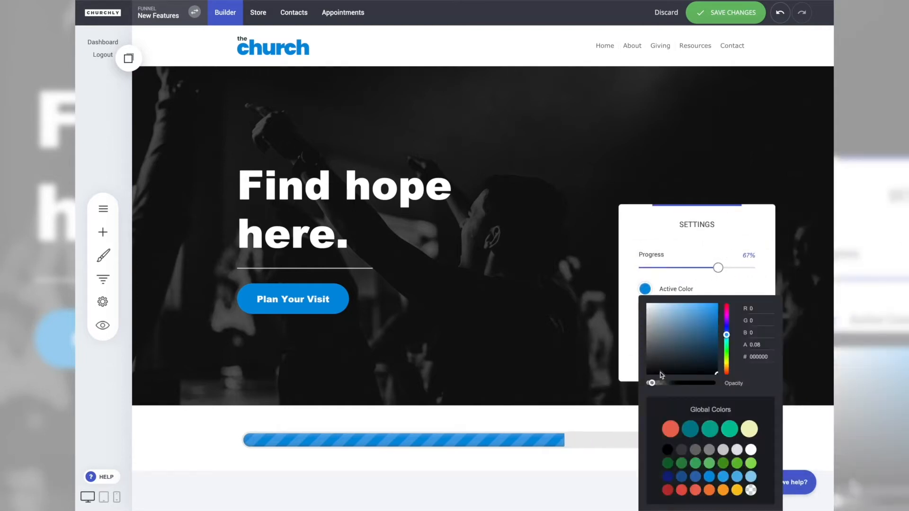
pyautogui.click(678, 242)
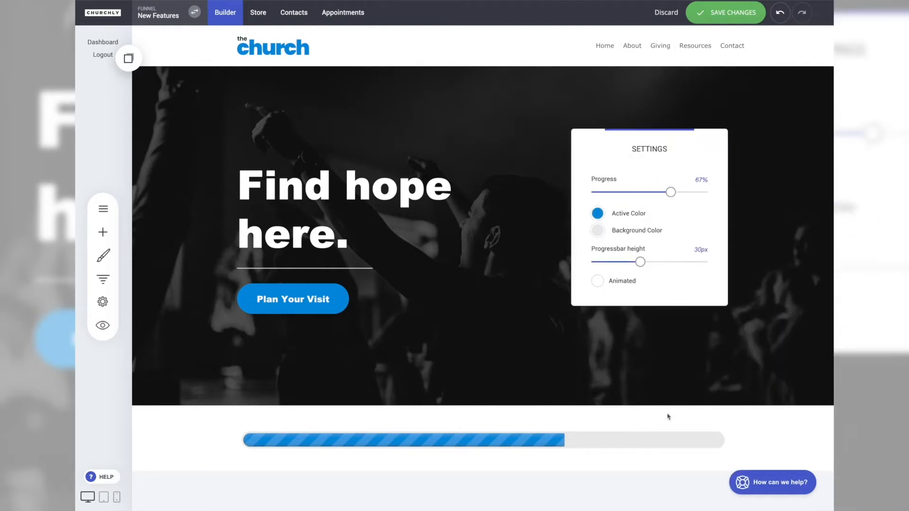
pyautogui.click(597, 231)
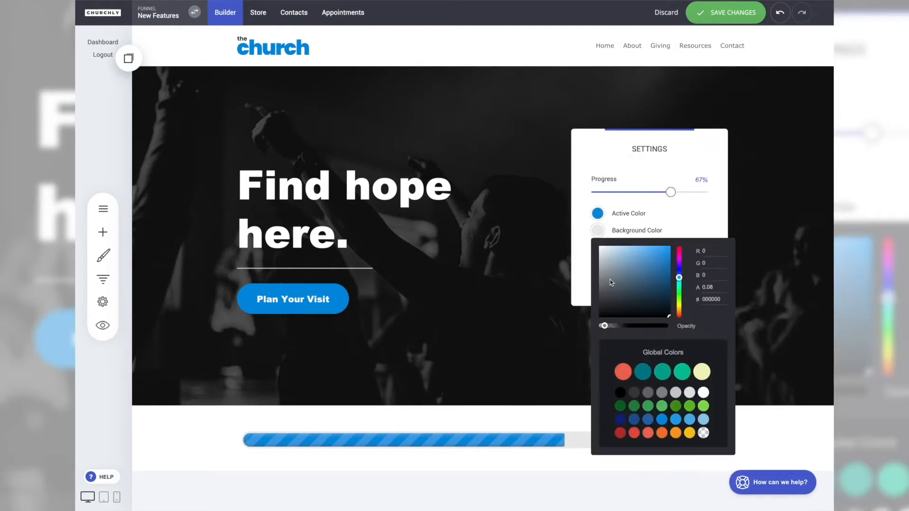
pyautogui.moveTo(613, 298); pyautogui.dragTo(659, 278)
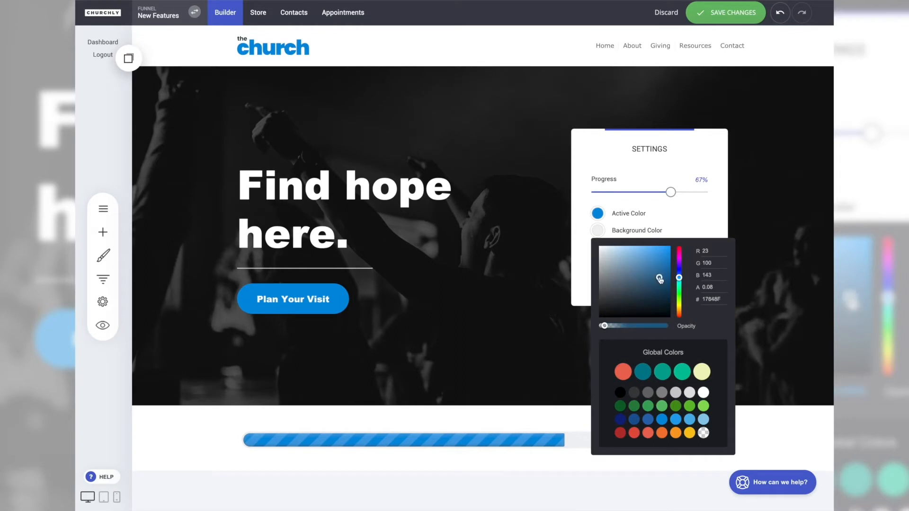
pyautogui.click(648, 420)
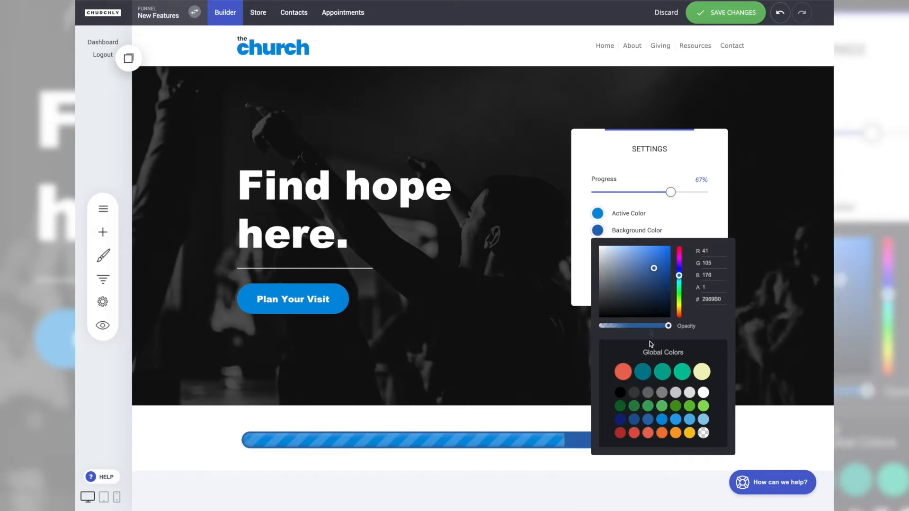
pyautogui.moveTo(649, 284)
pyautogui.mouseDown()
pyautogui.moveTo(640, 296)
pyautogui.moveTo(626, 292)
pyautogui.mouseUp()
pyautogui.moveTo(667, 326); pyautogui.dragTo(621, 332)
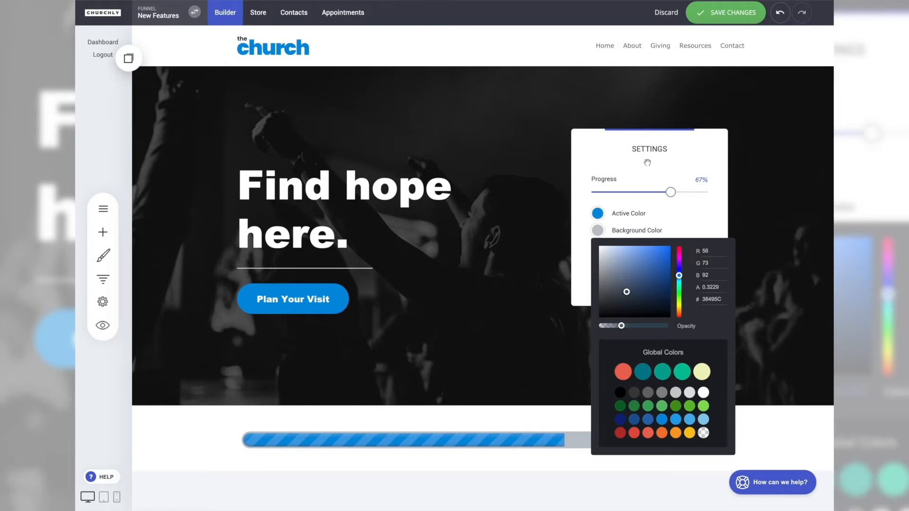
pyautogui.click(647, 163)
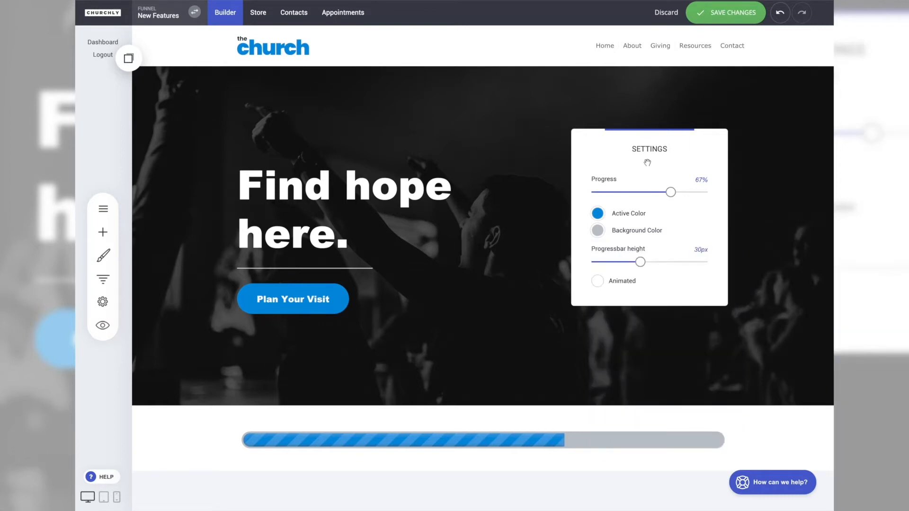
# Set the progress bar's height to 25px and its progress to 50%, and close its settings
pyautogui.click(640, 262)
pyautogui.moveTo(640, 263)
pyautogui.mouseDown()
pyautogui.moveTo(621, 263)
pyautogui.moveTo(642, 262)
pyautogui.moveTo(632, 263)
pyautogui.mouseUp()
pyautogui.click(670, 192)
pyautogui.moveTo(670, 191); pyautogui.dragTo(651, 199)
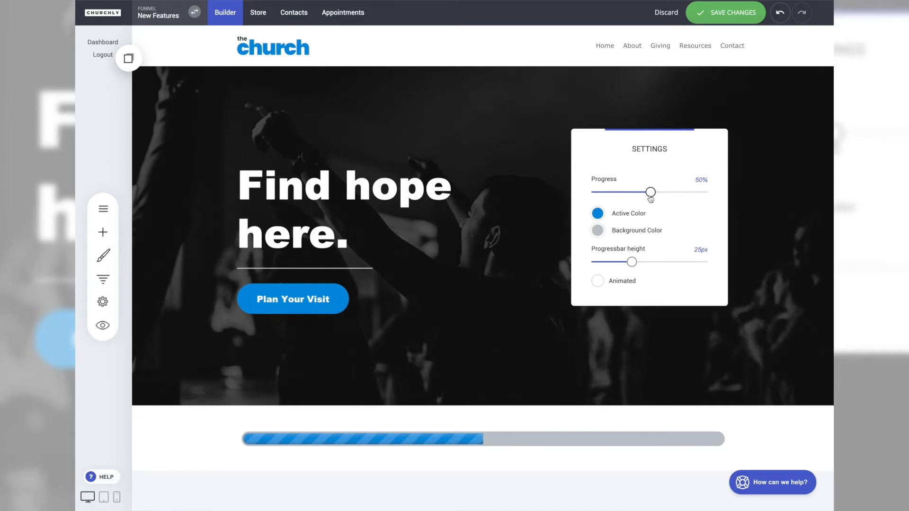
pyautogui.moveTo(642, 147); pyautogui.dragTo(583, 112)
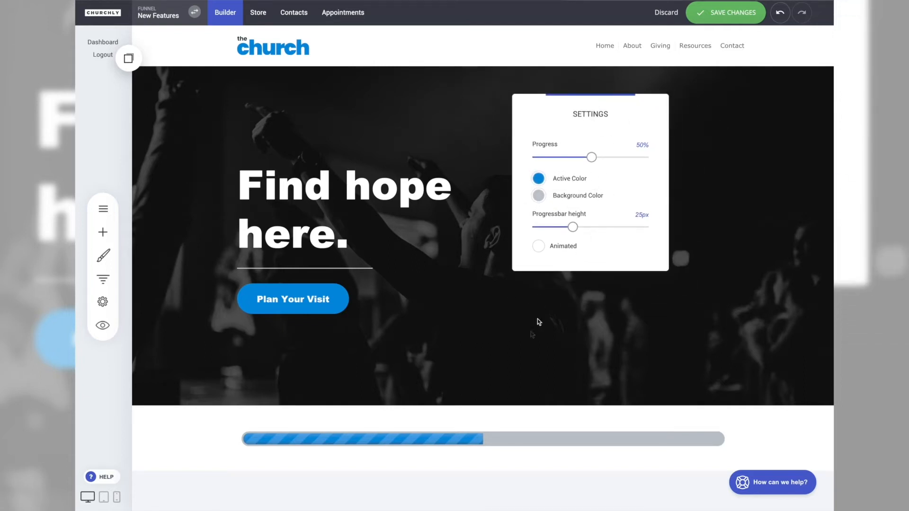
pyautogui.click(505, 379)
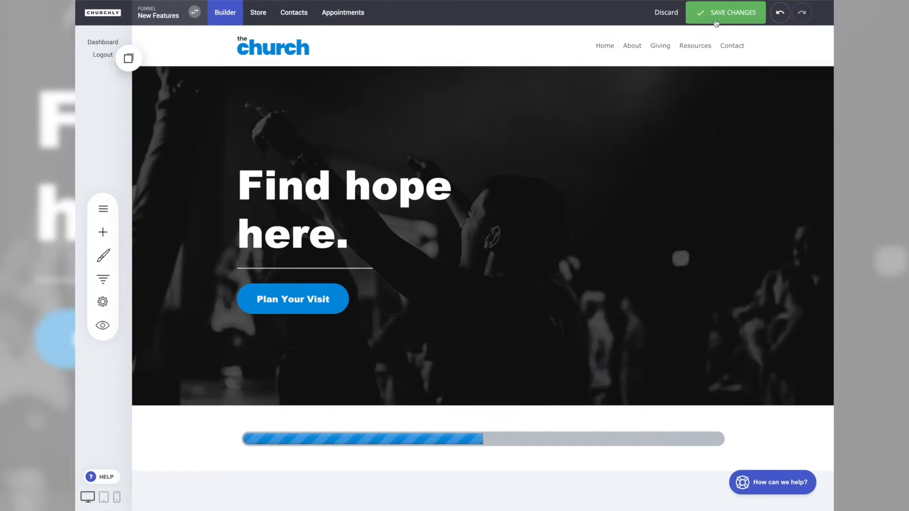
# Save the page changes and open the page preview in a new browser tab
pyautogui.click(105, 331)
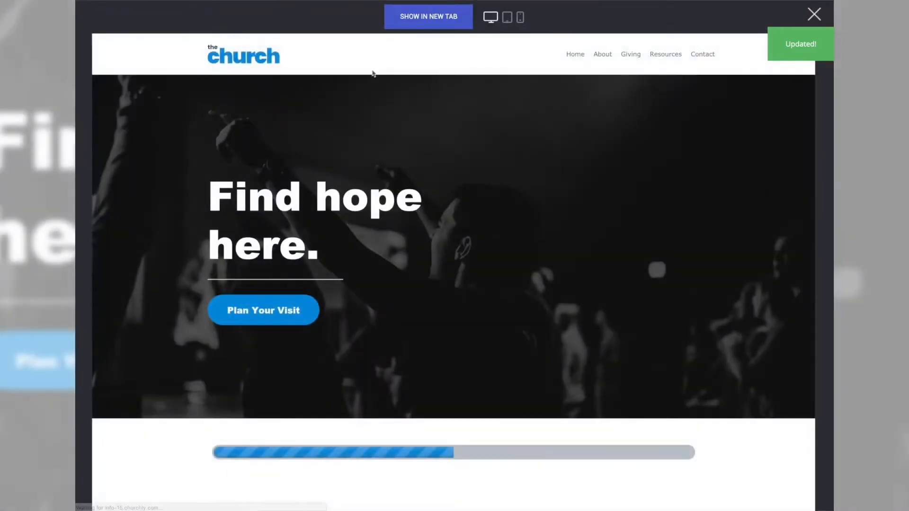
pyautogui.click(424, 19)
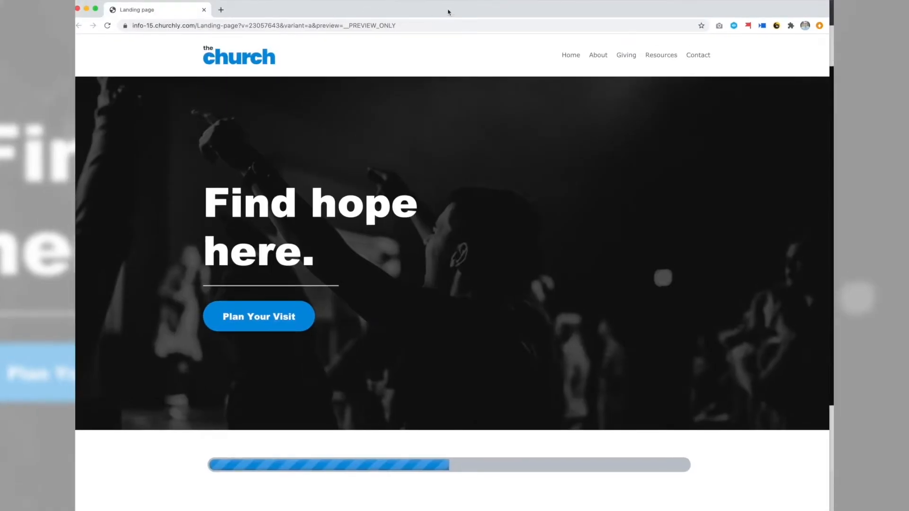
# Trim the preview address to the bare domain info-15.churchly.com and load the page
pyautogui.click(456, 38)
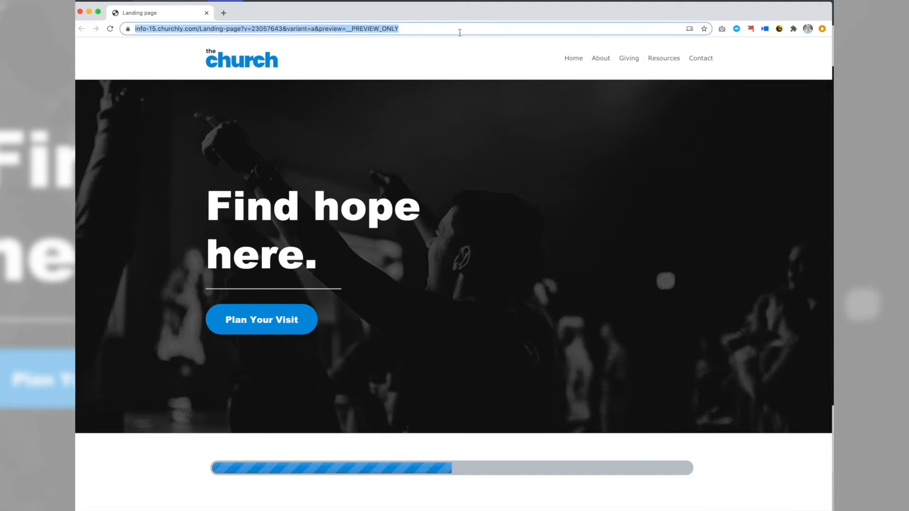
pyautogui.click(424, 31)
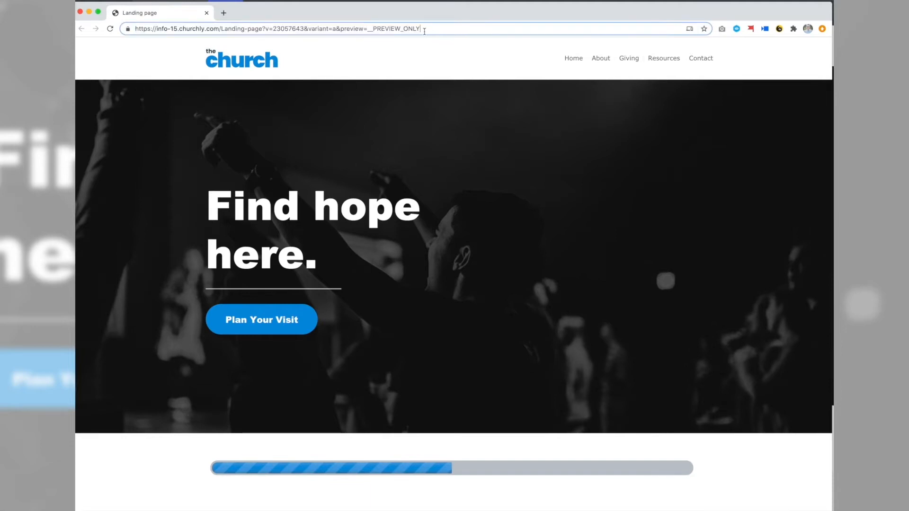
pyautogui.press('BackSpace')
pyautogui.press('BackSpace')
pyautogui.press('BackSpace')
pyautogui.press('BackSpace')
pyautogui.press('BackSpace')
pyautogui.press('BackSpace')
pyautogui.press('BackSpace')
pyautogui.press('BackSpace')
pyautogui.press('BackSpace')
pyautogui.press('BackSpace')
pyautogui.press('BackSpace')
pyautogui.press('BackSpace')
pyautogui.press('BackSpace')
pyautogui.press('BackSpace')
pyautogui.press('BackSpace')
pyautogui.press('BackSpace')
pyautogui.press('BackSpace')
pyautogui.press('BackSpace')
pyautogui.press('BackSpace')
pyautogui.press('BackSpace')
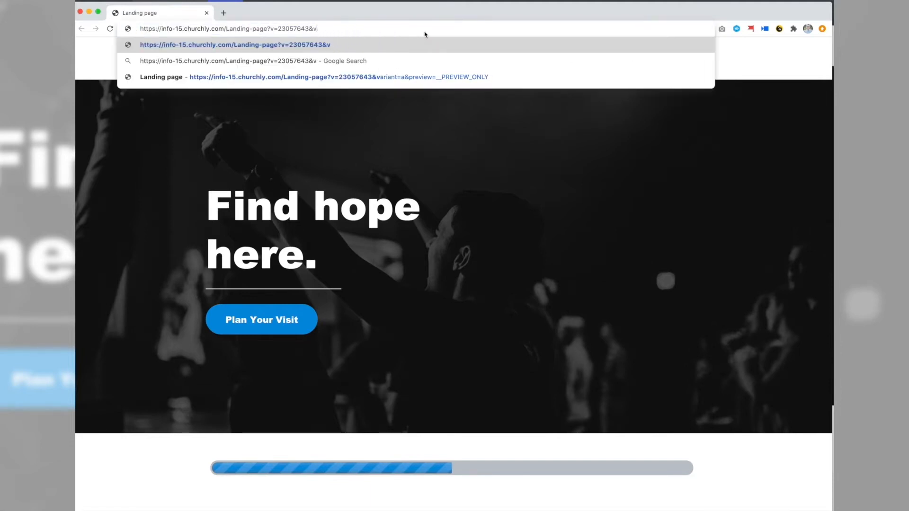
pyautogui.press('BackSpace')
pyautogui.press('BackSpace')
pyautogui.press('BackSpace')
pyautogui.press('BackSpace')
pyautogui.press('BackSpace')
pyautogui.press('BackSpace')
pyautogui.press('BackSpace')
pyautogui.press('BackSpace')
pyautogui.press('BackSpace')
pyautogui.press('BackSpace')
pyautogui.press('BackSpace')
pyautogui.press('BackSpace')
pyautogui.press('BackSpace')
pyautogui.press('BackSpace')
pyautogui.press('BackSpace')
pyautogui.press('BackSpace')
pyautogui.press('BackSpace')
pyautogui.press('BackSpace')
pyautogui.press('BackSpace')
pyautogui.press('BackSpace')
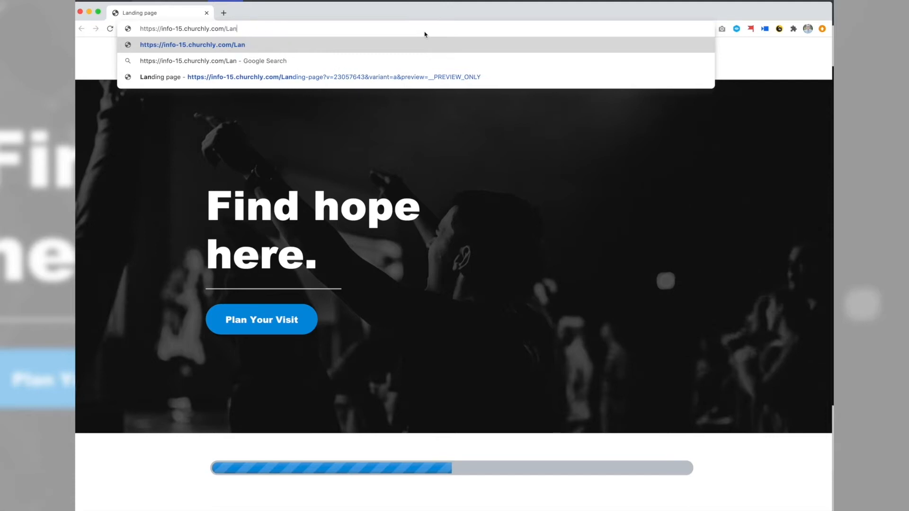
pyautogui.press('BackSpace')
pyautogui.press('Return')
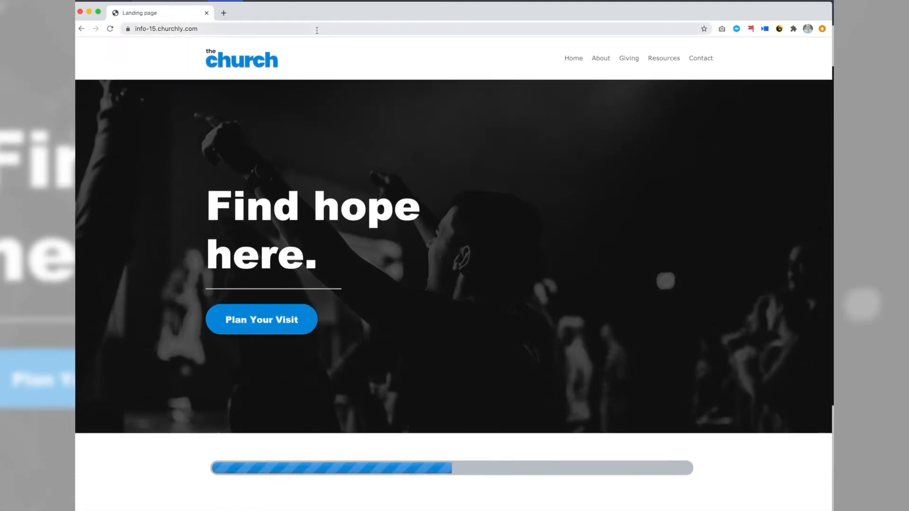
# Load the page with the URL parameter ?progress=20 appended to test the progress bar
pyautogui.click(317, 30)
pyautogui.click(273, 29)
pyautogui.write('/?')
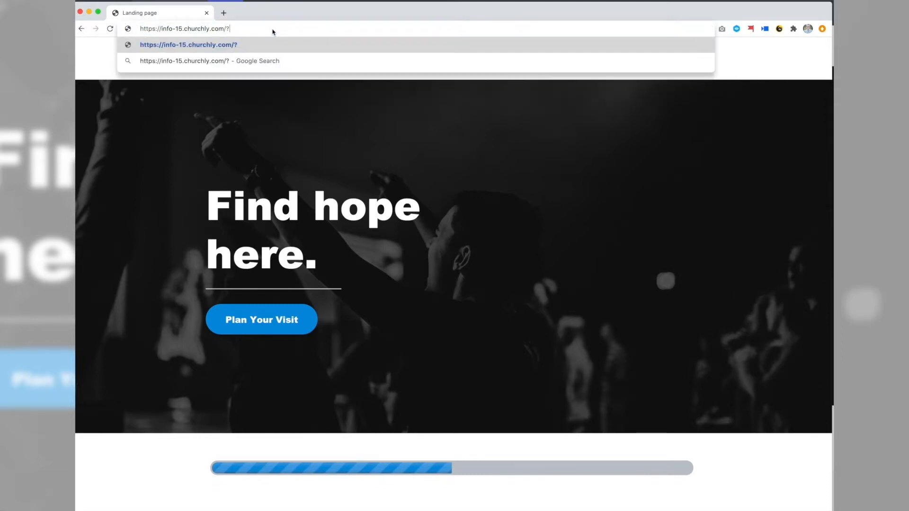
pyautogui.write('progress')
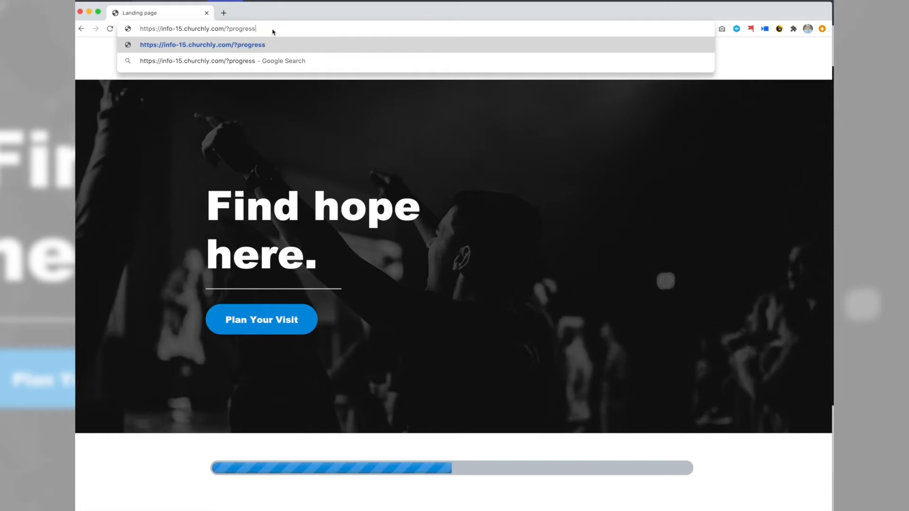
pyautogui.write('=20')
pyautogui.press('Return')
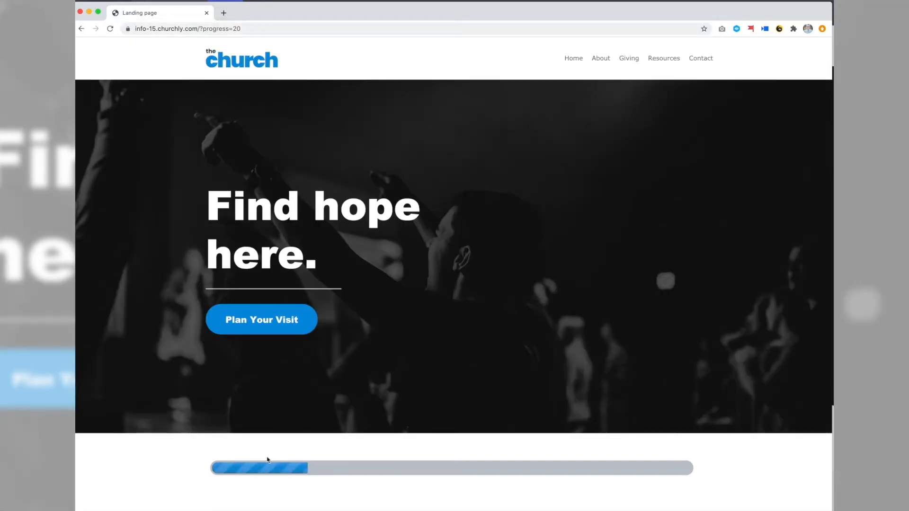
# Change the progress parameter in the page URL to 50 and reload the page
pyautogui.click(306, 29)
pyautogui.click(306, 29)
pyautogui.press('BackSpace')
pyautogui.write('5')
pyautogui.press('Return')
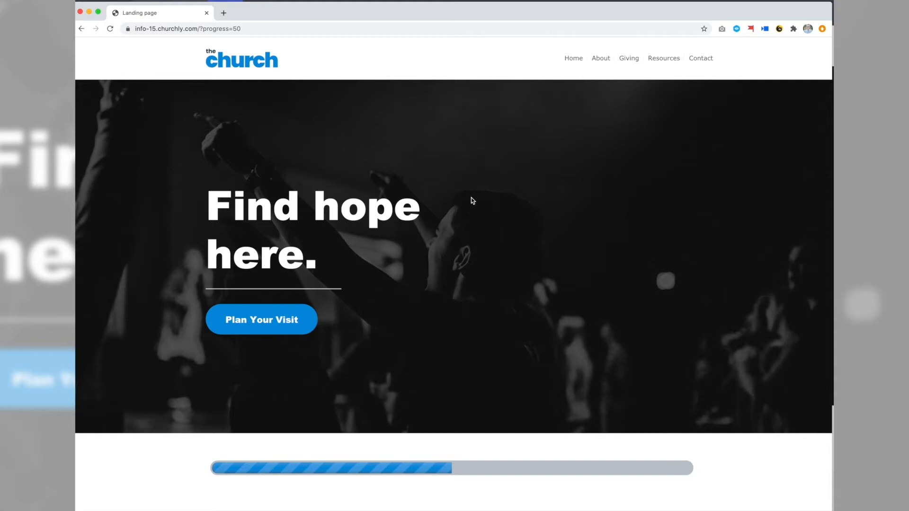
# Reload the page with the URL's progress parameter set to 90
pyautogui.click(260, 29)
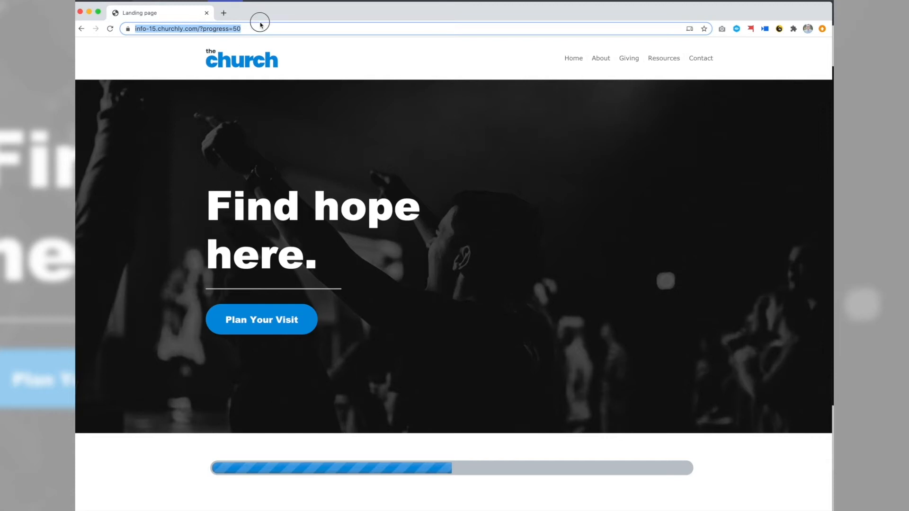
pyautogui.click(260, 29)
pyautogui.press('BackSpace')
pyautogui.press('BackSpace')
pyautogui.write('90')
pyautogui.press('Return')
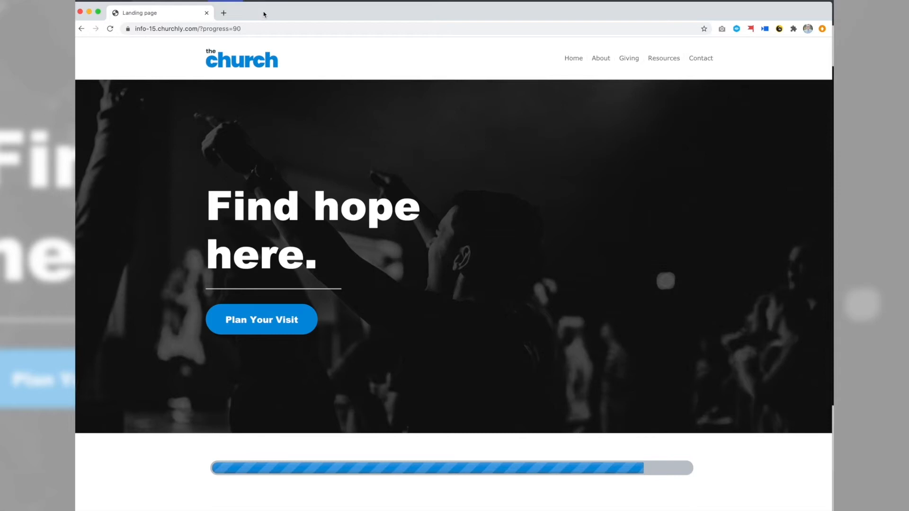
# Close the preview window and add another empty block below the progress bar in the builder
pyautogui.click(79, 12)
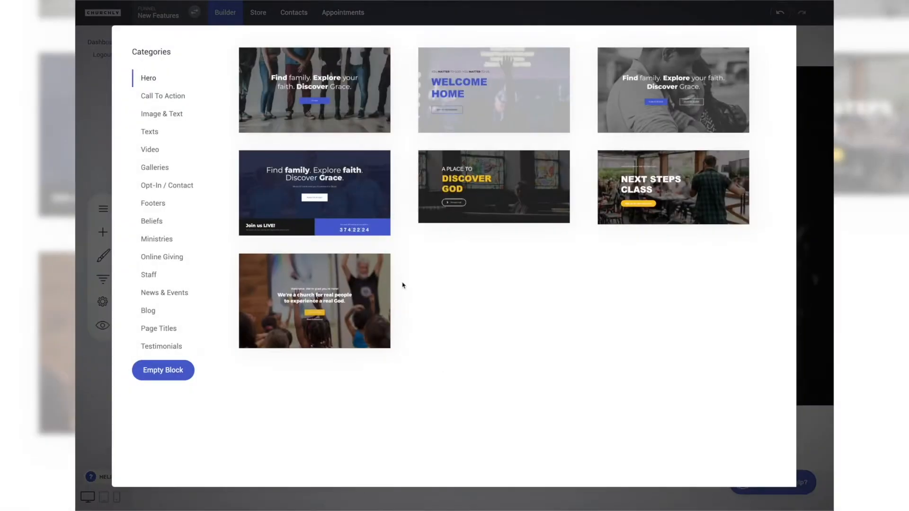
pyautogui.click(163, 371)
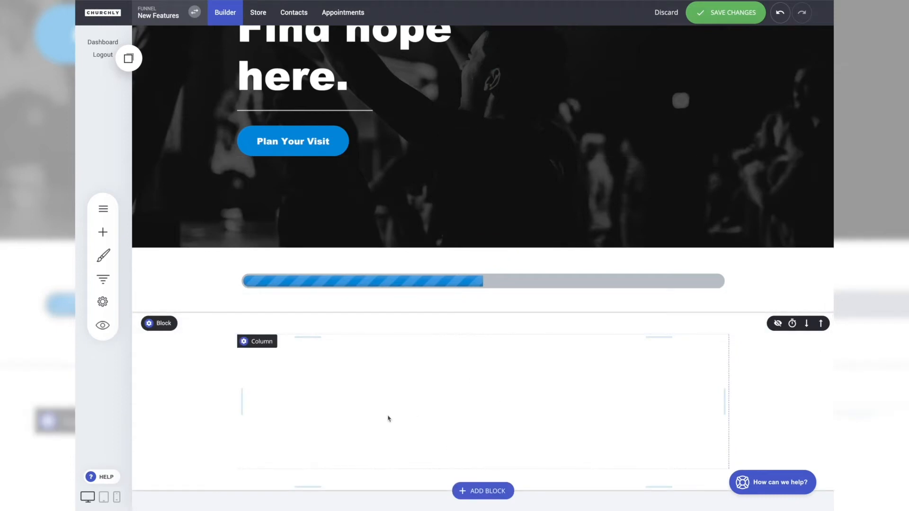
# Add an image widget to the empty block below the progress bar, using the dark worship crowd photo from the file manager
pyautogui.click(103, 232)
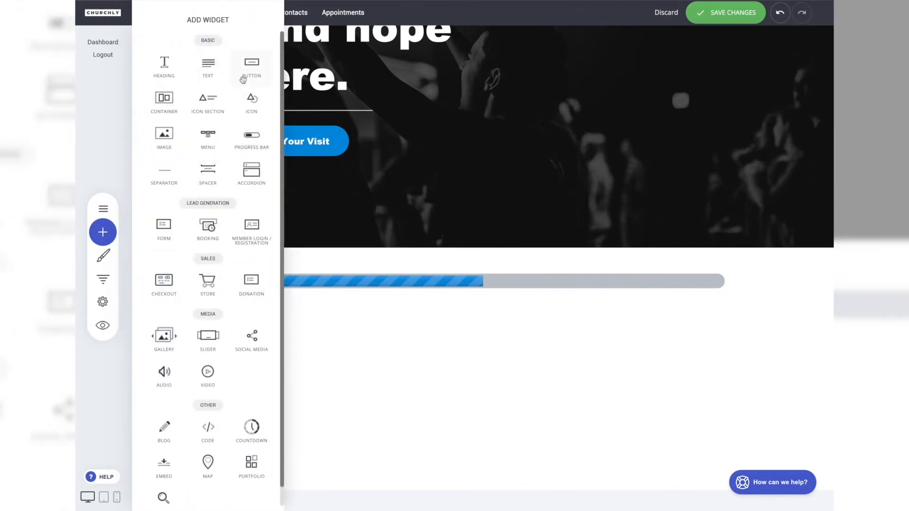
pyautogui.moveTo(164, 137); pyautogui.dragTo(474, 360)
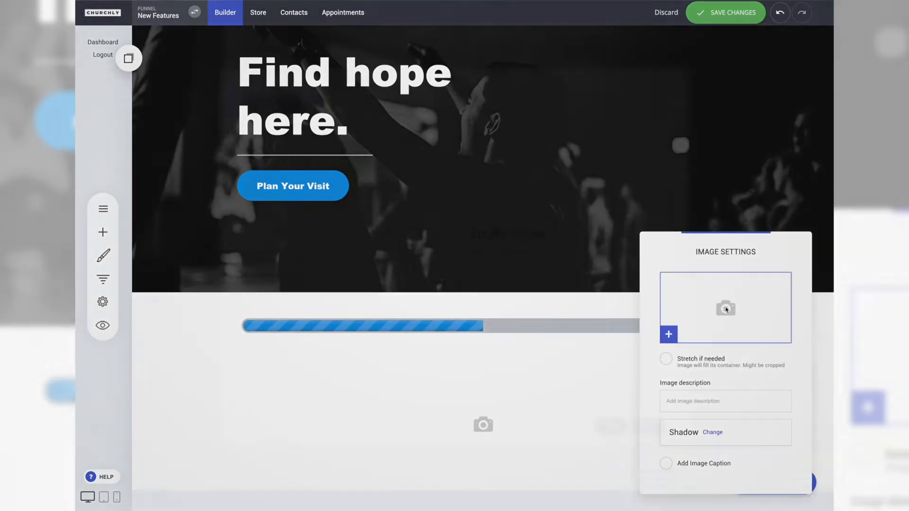
pyautogui.click(726, 310)
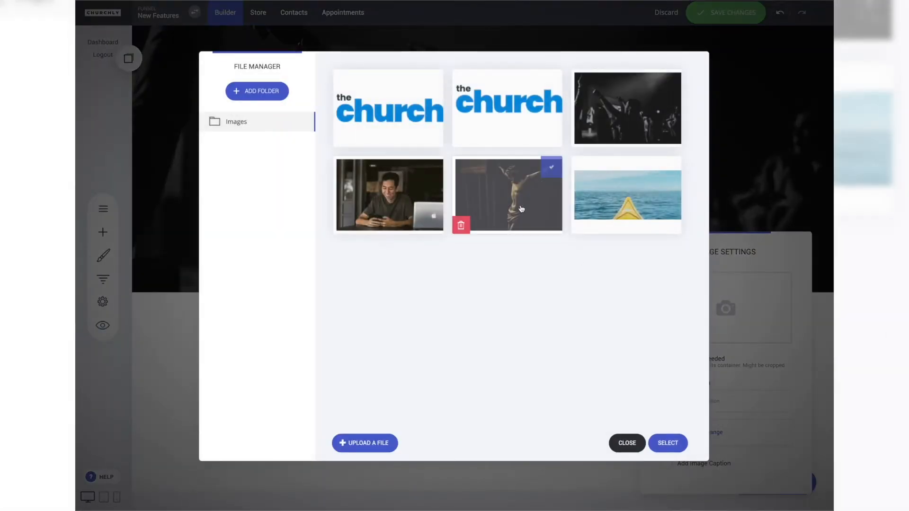
pyautogui.click(623, 106)
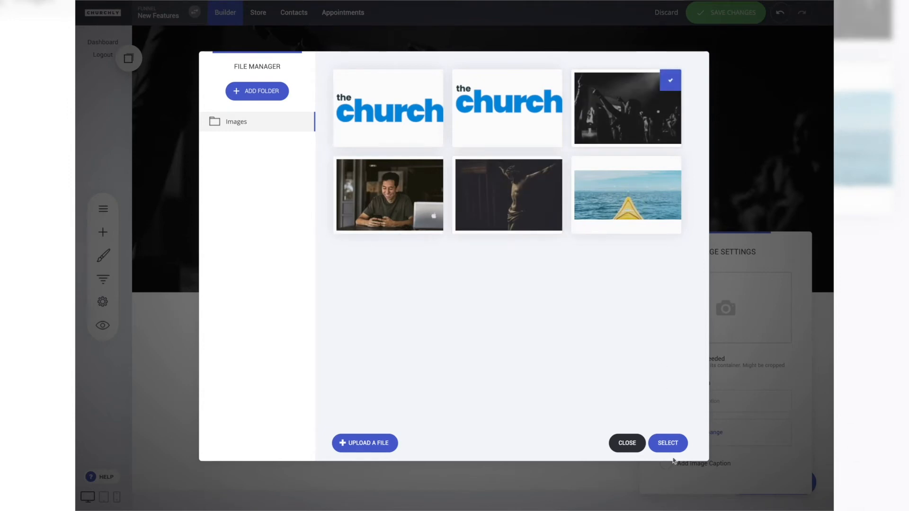
pyautogui.click(672, 443)
# Stretch the image to fill its container and increase its height
pyautogui.moveTo(732, 252); pyautogui.dragTo(666, 109)
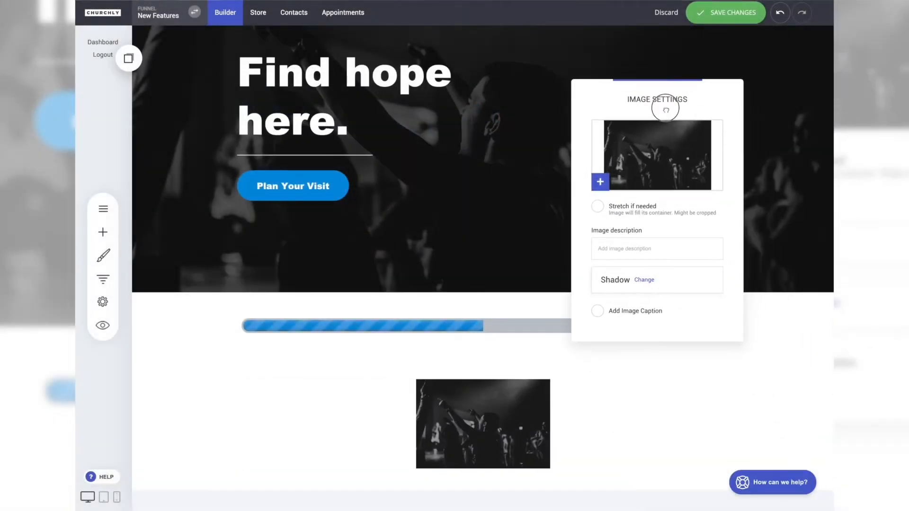
pyautogui.click(598, 206)
pyautogui.click(483, 418)
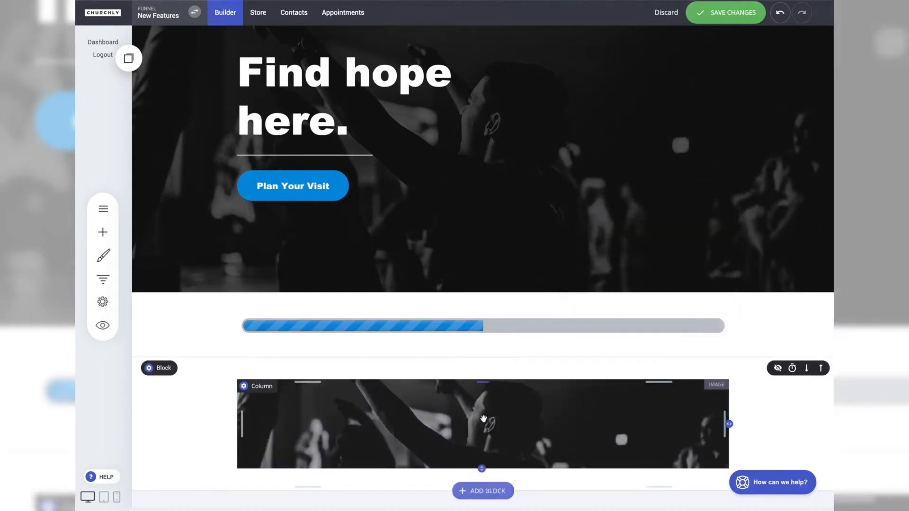
pyautogui.moveTo(482, 468); pyautogui.dragTo(482, 510)
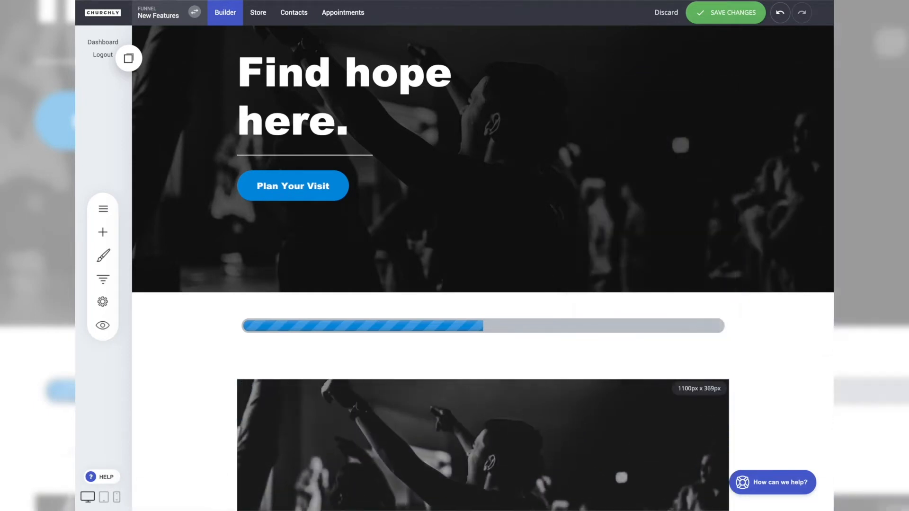
# Add an empty block below the image block, and make the image taller and about 60% of the column width
pyautogui.scroll(-2, 492, 450)
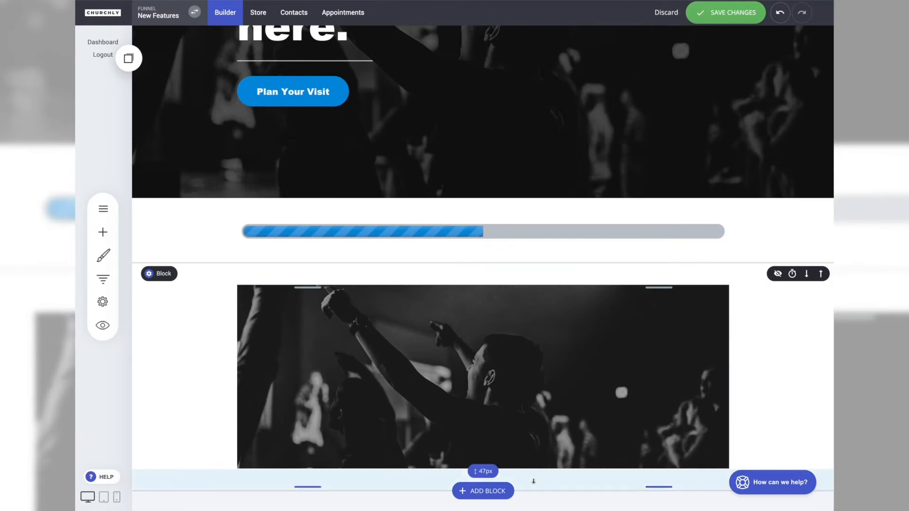
pyautogui.click(488, 492)
pyautogui.click(166, 370)
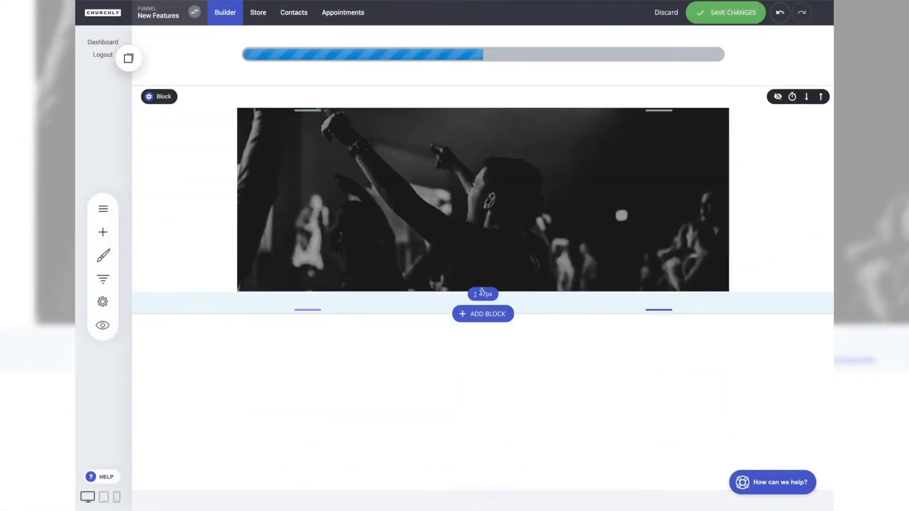
pyautogui.moveTo(482, 290); pyautogui.dragTo(482, 351)
pyautogui.moveTo(729, 230); pyautogui.dragTo(533, 230)
# Add a caption to the image in its settings and open the caption box style
pyautogui.click(382, 191)
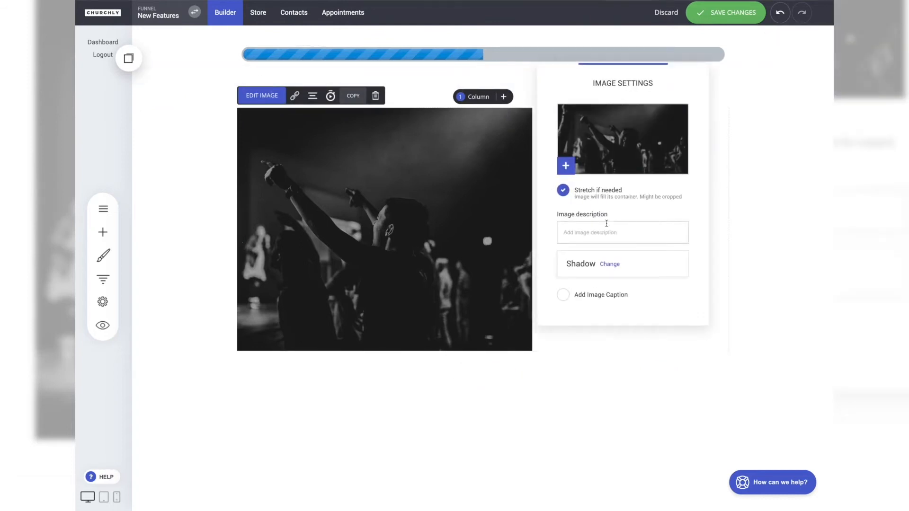
pyautogui.click(599, 297)
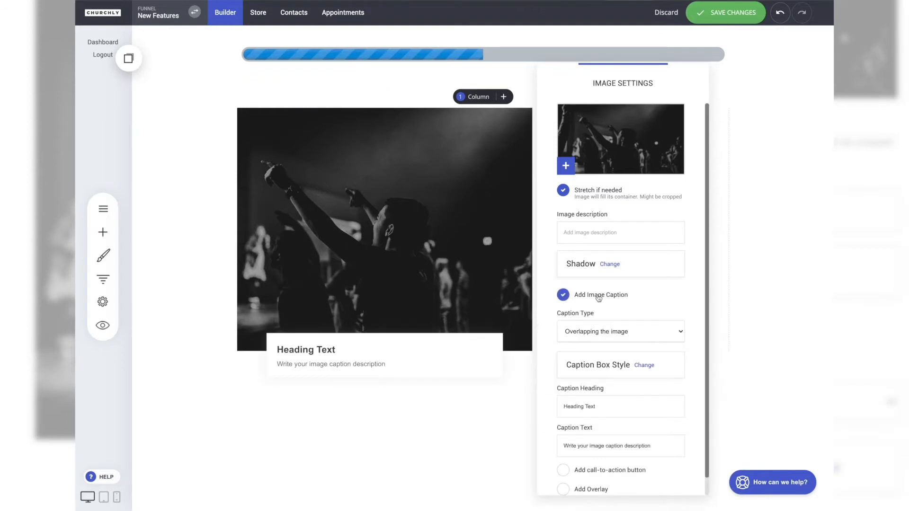
pyautogui.moveTo(600, 93); pyautogui.dragTo(607, 32)
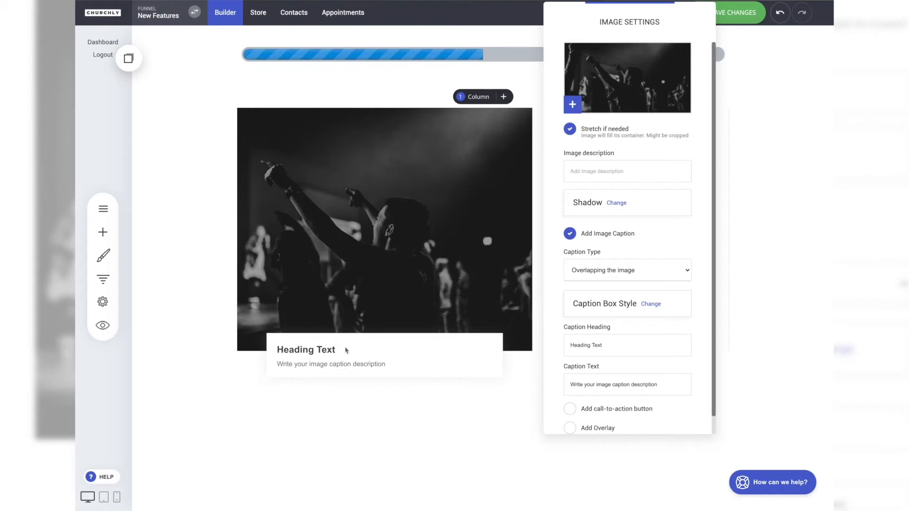
pyautogui.click(650, 305)
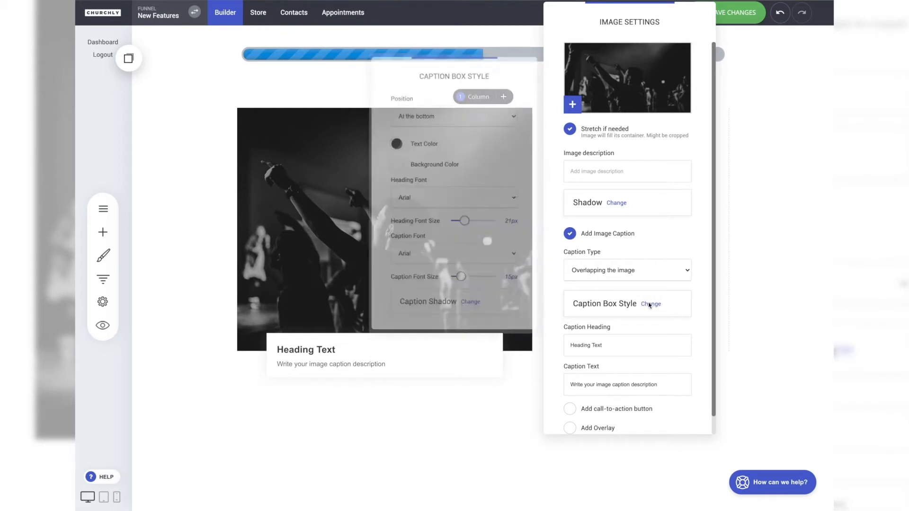
# Try the caption box at the top of the image and return it to the bottom
pyautogui.click(430, 113)
pyautogui.click(408, 104)
pyautogui.moveTo(456, 67); pyautogui.dragTo(571, 108)
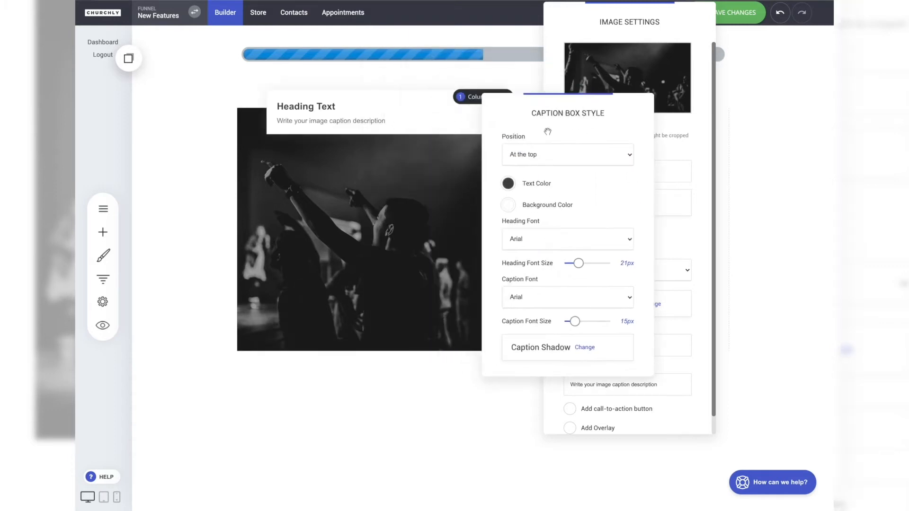
pyautogui.click(558, 154)
pyautogui.click(556, 163)
# Set the caption's text color to blue, #008FDE
pyautogui.click(508, 183)
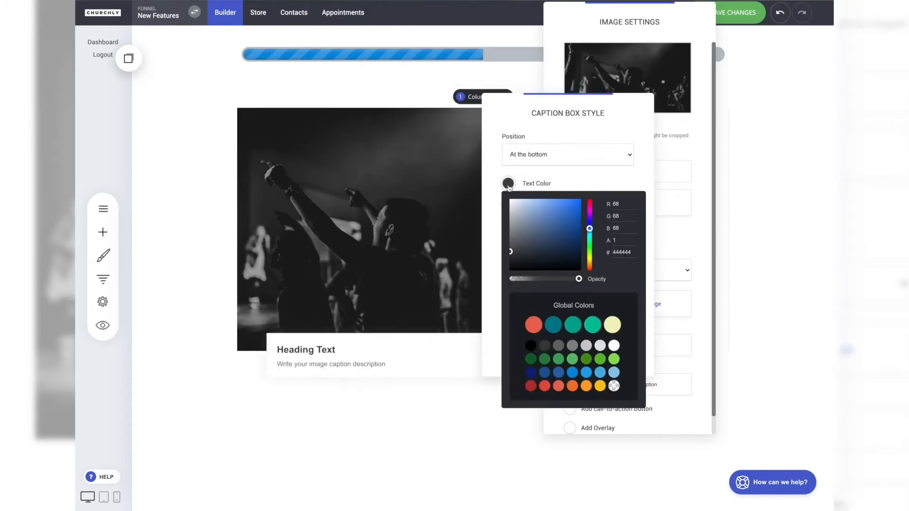
pyautogui.click(572, 373)
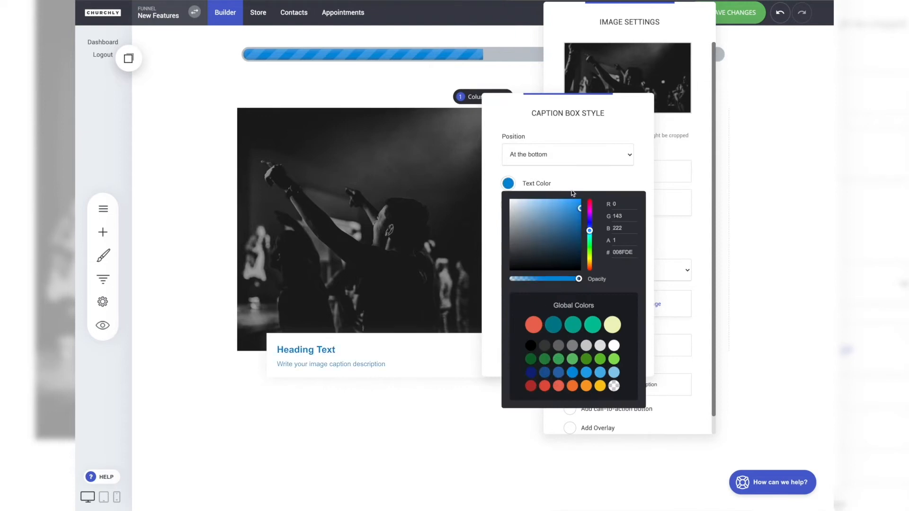
pyautogui.click(574, 182)
# Set the caption's heading font to Verdana and the caption font size to 14px
pyautogui.click(530, 239)
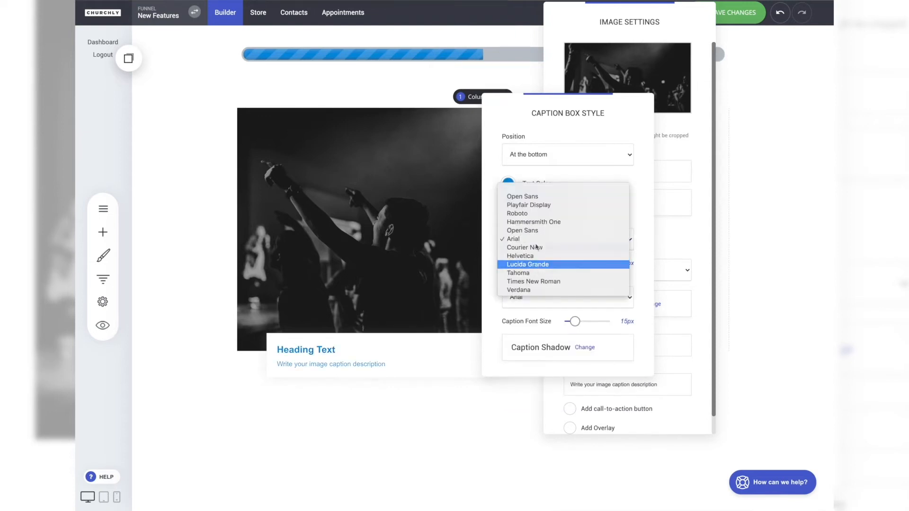
pyautogui.click(540, 291)
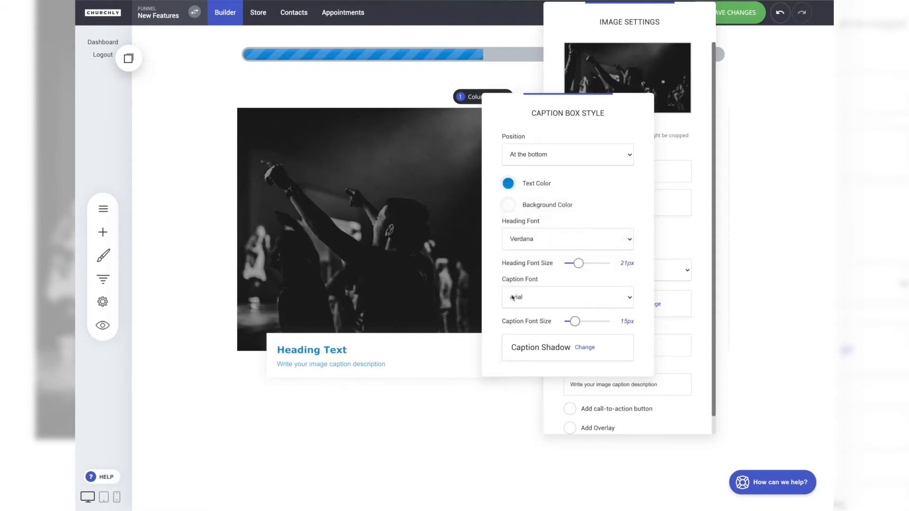
pyautogui.moveTo(576, 322); pyautogui.dragTo(574, 322)
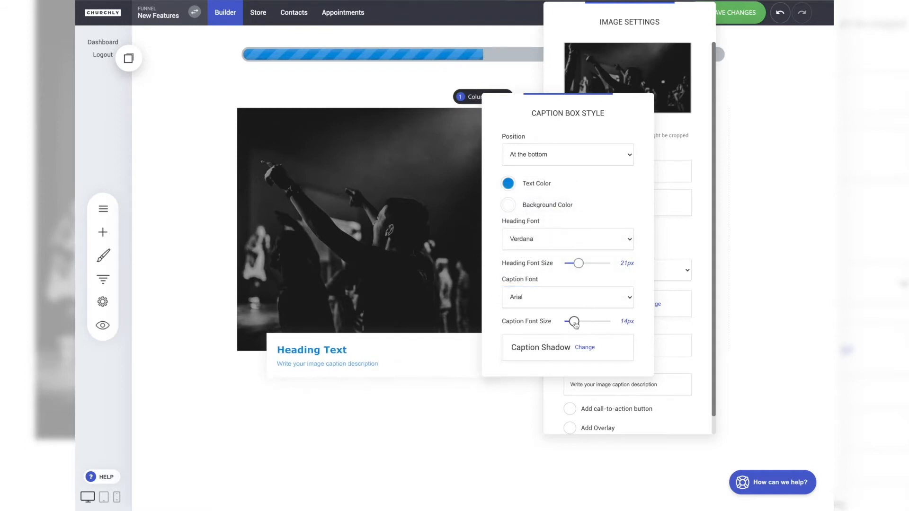
# Give the caption box an outer shadow with an 84px blur radius and close the style settings
pyautogui.click(584, 347)
pyautogui.click(439, 115)
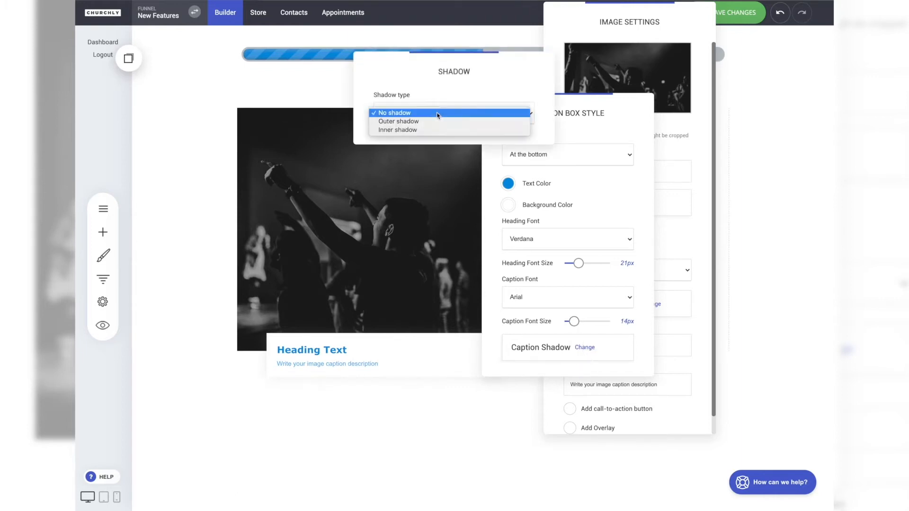
pyautogui.click(429, 122)
pyautogui.moveTo(446, 200); pyautogui.dragTo(472, 197)
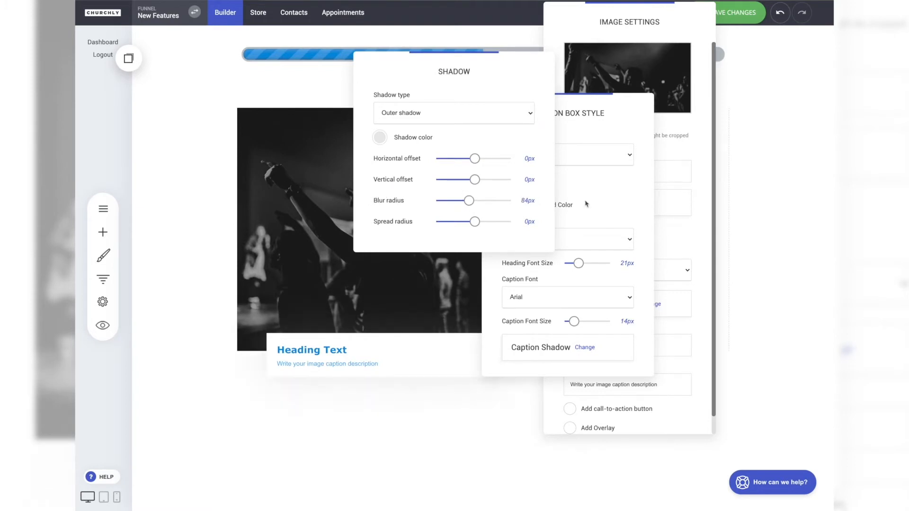
pyautogui.click(612, 195)
pyautogui.click(658, 246)
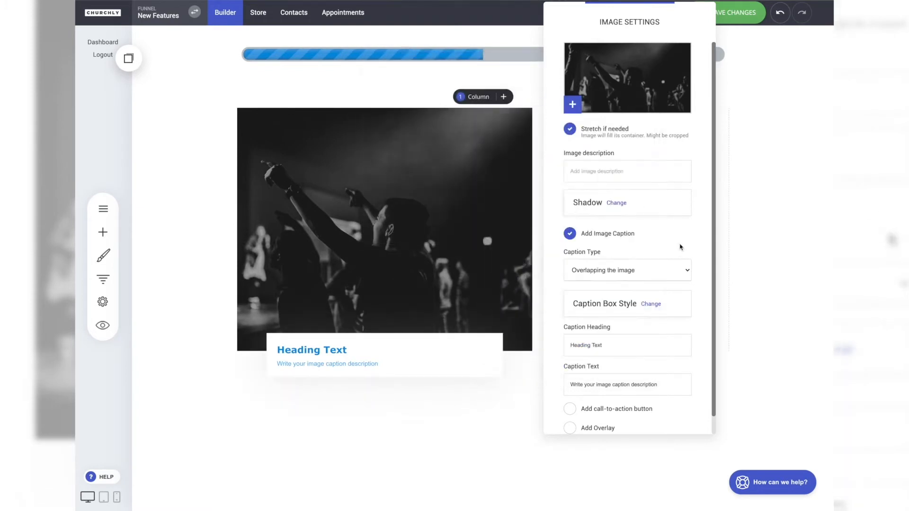
# Change the caption type to Over the image on mouse over and close the image settings
pyautogui.scroll(-1, 634, 241)
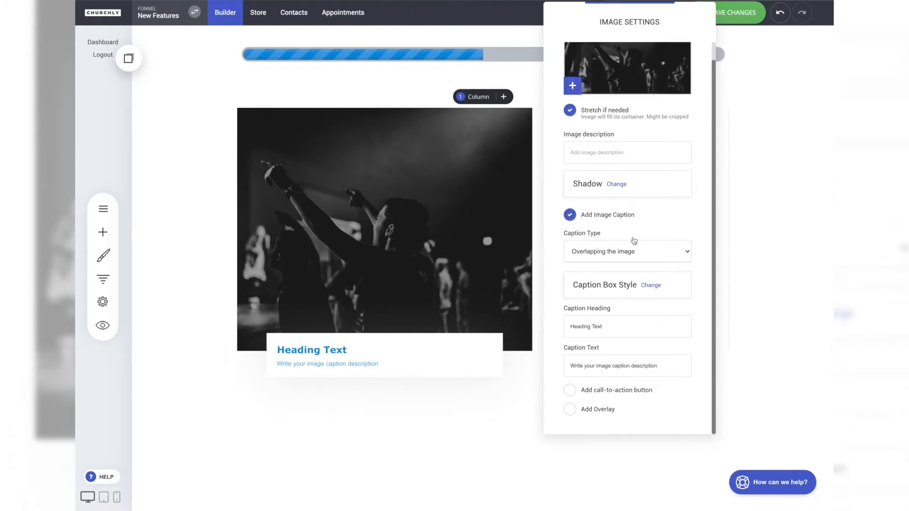
pyautogui.click(597, 254)
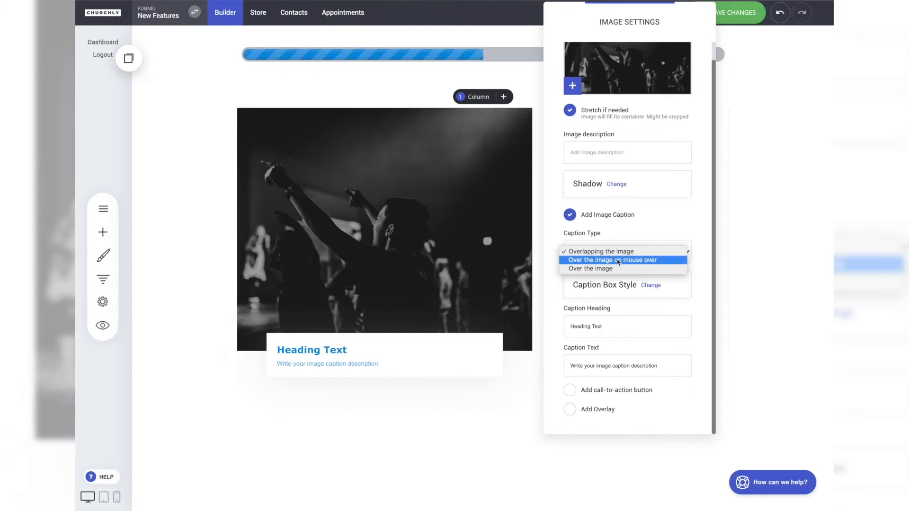
pyautogui.click(618, 260)
pyautogui.click(464, 421)
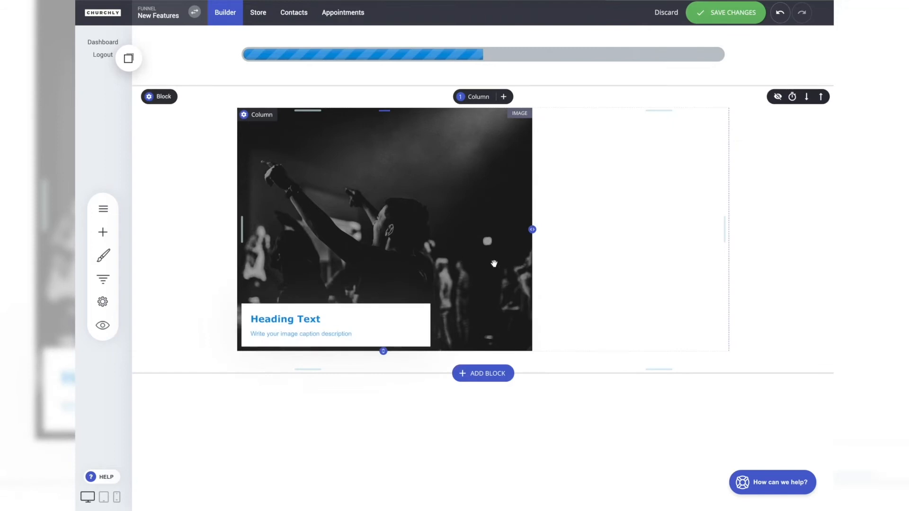
# Reopen the image's caption box style and set the caption position to In the middle
pyautogui.click(399, 214)
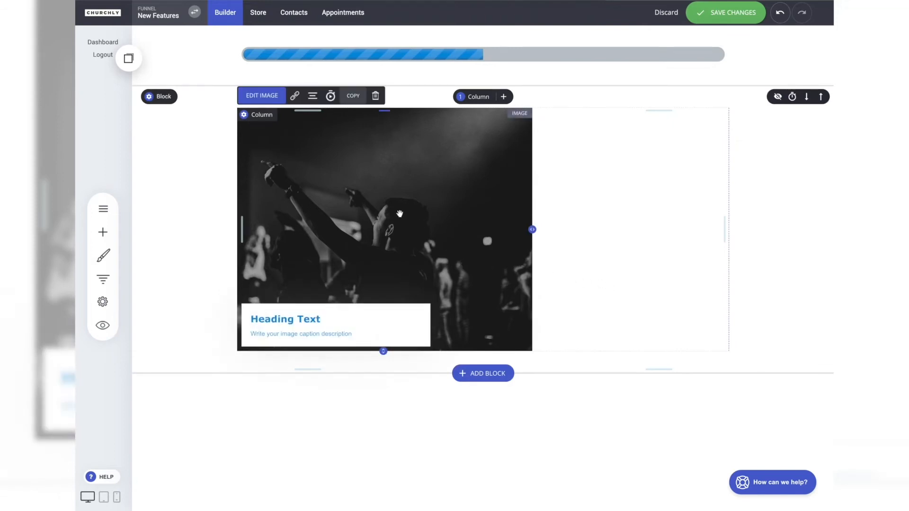
pyautogui.click(270, 97)
pyautogui.scroll(-1, 611, 277)
pyautogui.click(644, 347)
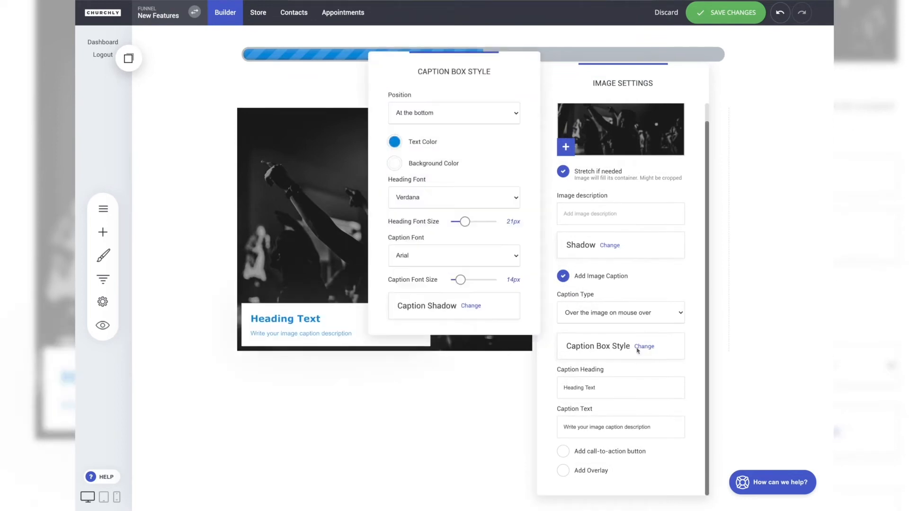
pyautogui.click(447, 117)
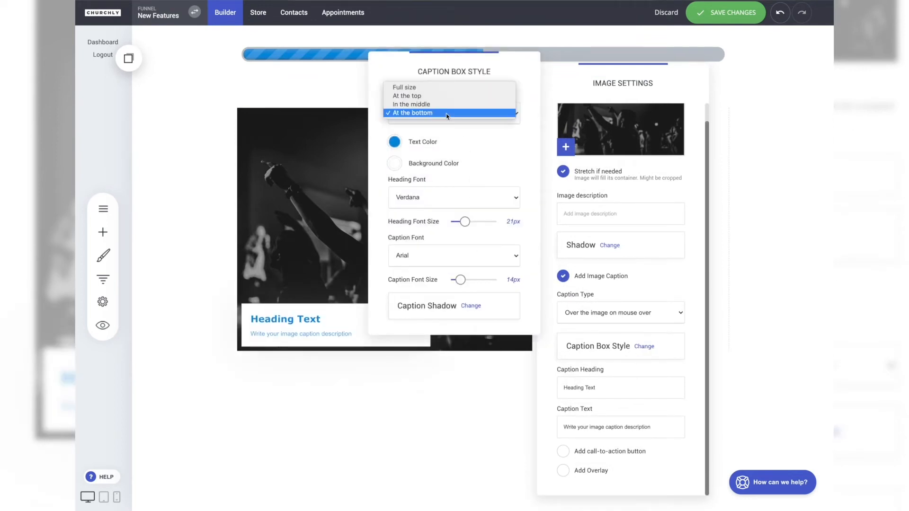
pyautogui.click(409, 101)
pyautogui.moveTo(486, 74); pyautogui.dragTo(630, 100)
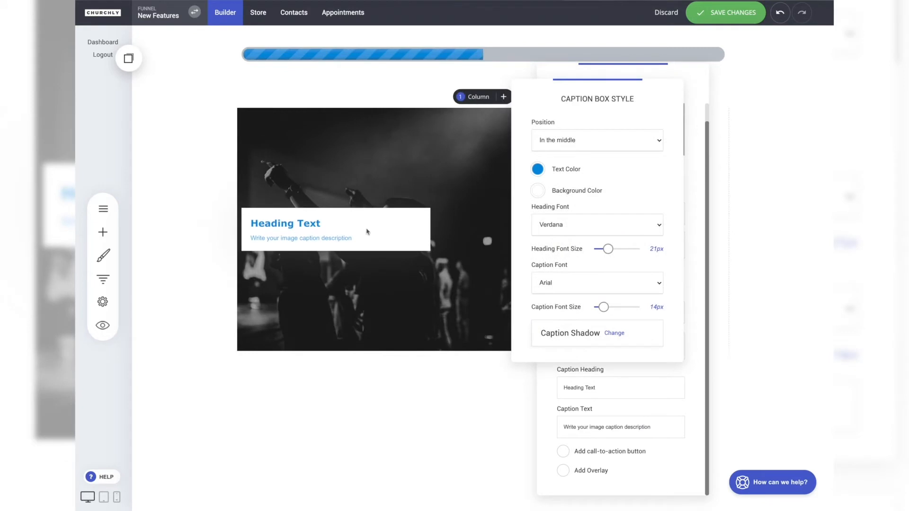
# Try the caption position At the top and set it to Full size
pyautogui.click(607, 141)
pyautogui.click(599, 133)
pyautogui.click(599, 142)
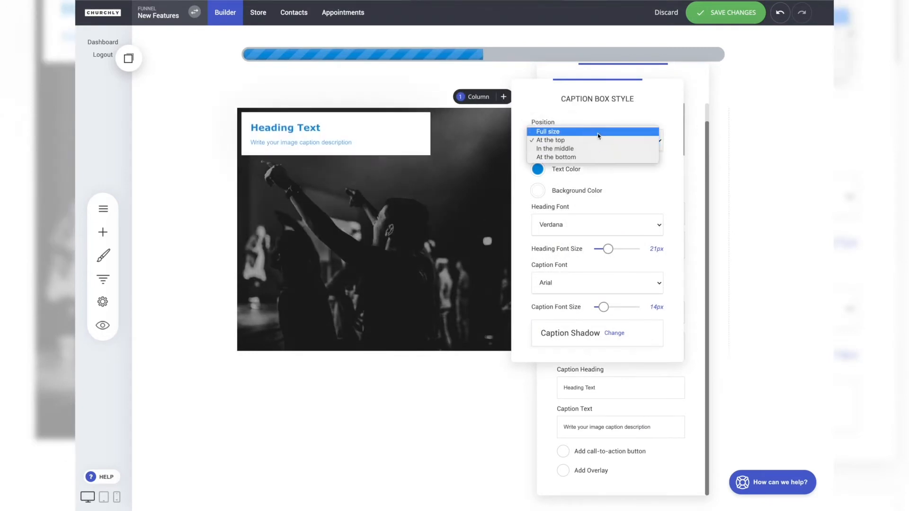
pyautogui.click(598, 133)
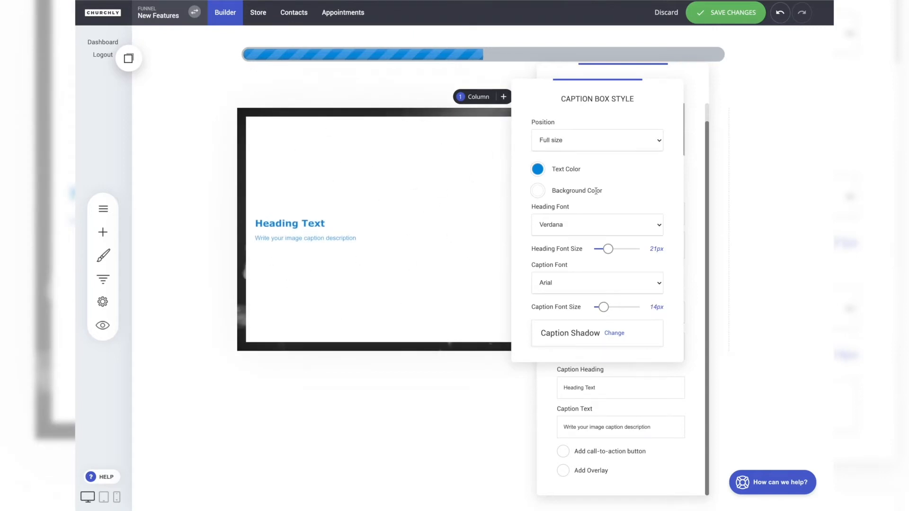
# Set the caption's background color to #008FDE with an opacity of about 0.87
pyautogui.click(540, 192)
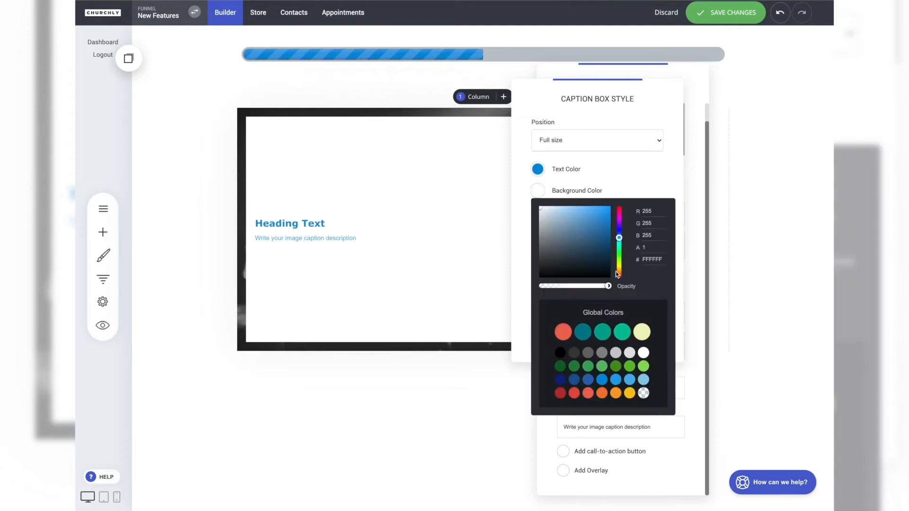
pyautogui.moveTo(609, 286); pyautogui.dragTo(597, 288)
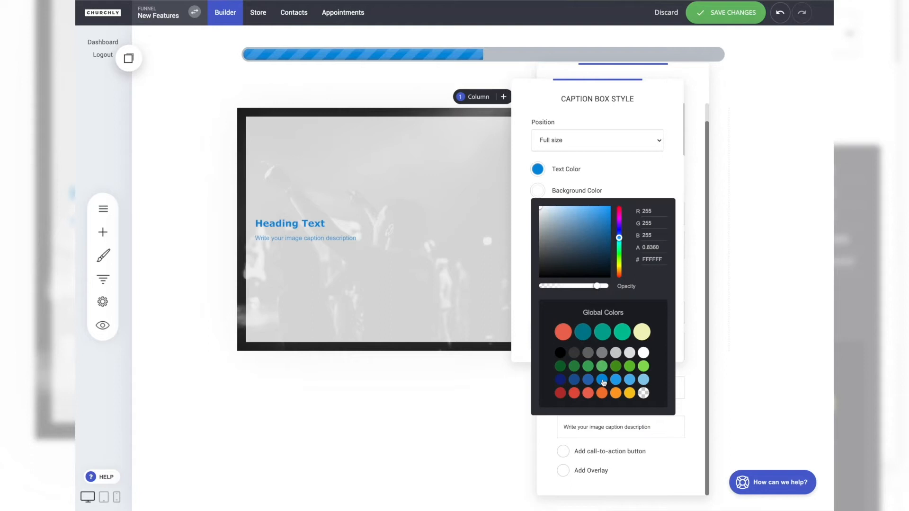
pyautogui.click(602, 380)
pyautogui.moveTo(609, 286); pyautogui.dragTo(600, 290)
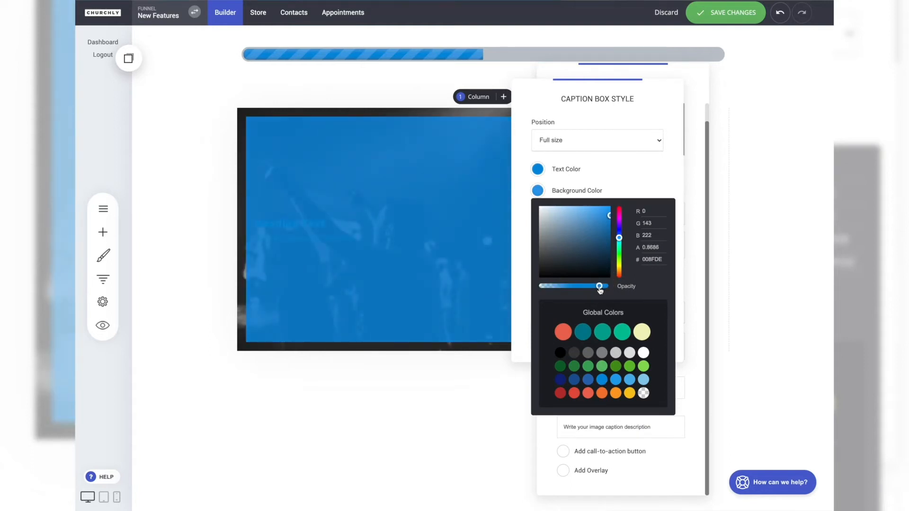
pyautogui.click(615, 186)
# Set the caption's text color to white
pyautogui.click(537, 170)
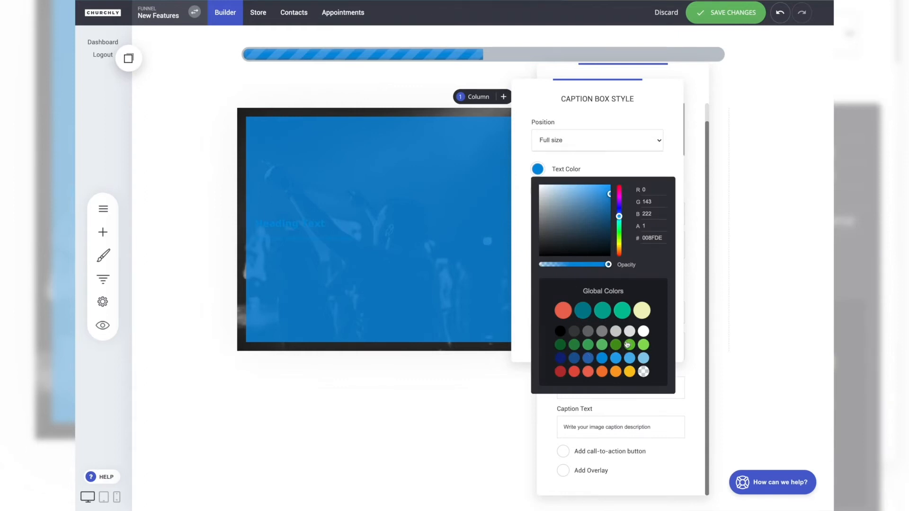
pyautogui.click(644, 331)
pyautogui.click(621, 163)
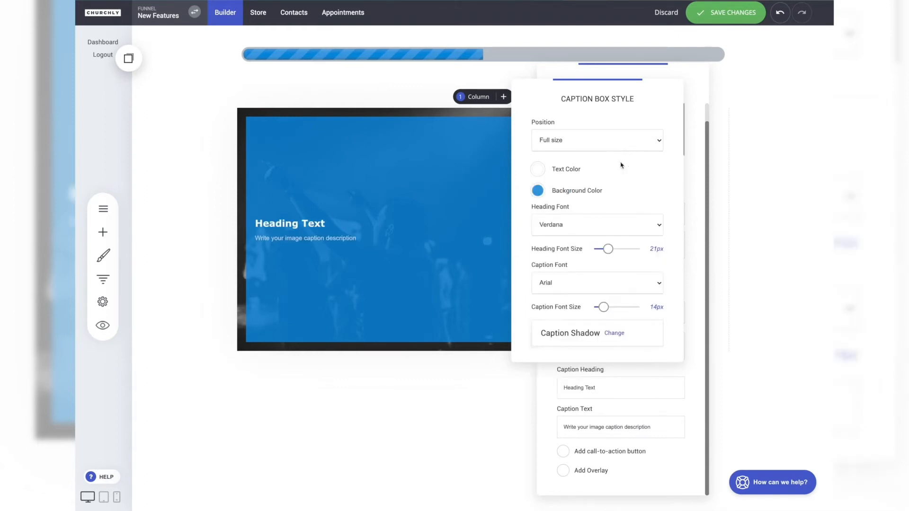
# Set the caption's heading font size to 27px and its caption font size to 18px, and close the caption box style
pyautogui.moveTo(608, 249); pyautogui.dragTo(612, 249)
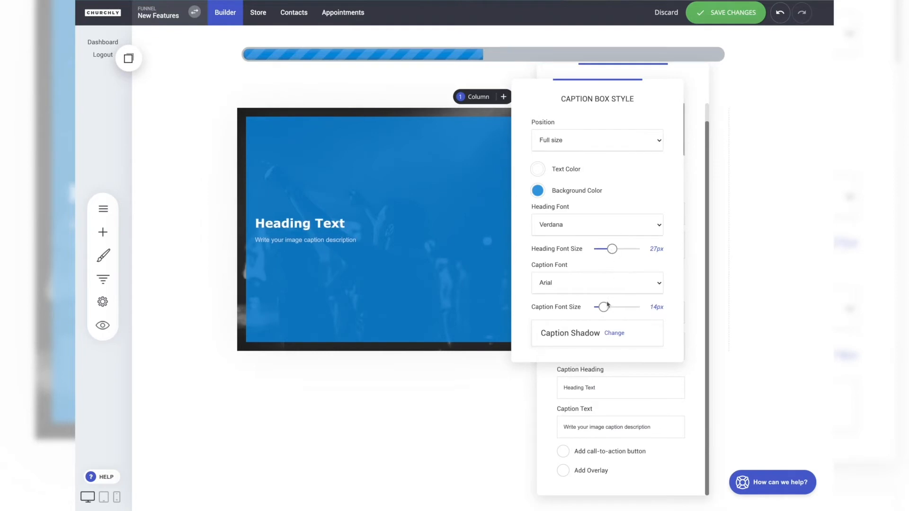
pyautogui.moveTo(605, 307); pyautogui.dragTo(606, 307)
pyautogui.click(641, 375)
# Change the caption heading to "Night Of Worship" and the caption text to "Enjoy a night in the presence of the Lord!"
pyautogui.moveTo(606, 386); pyautogui.dragTo(539, 385)
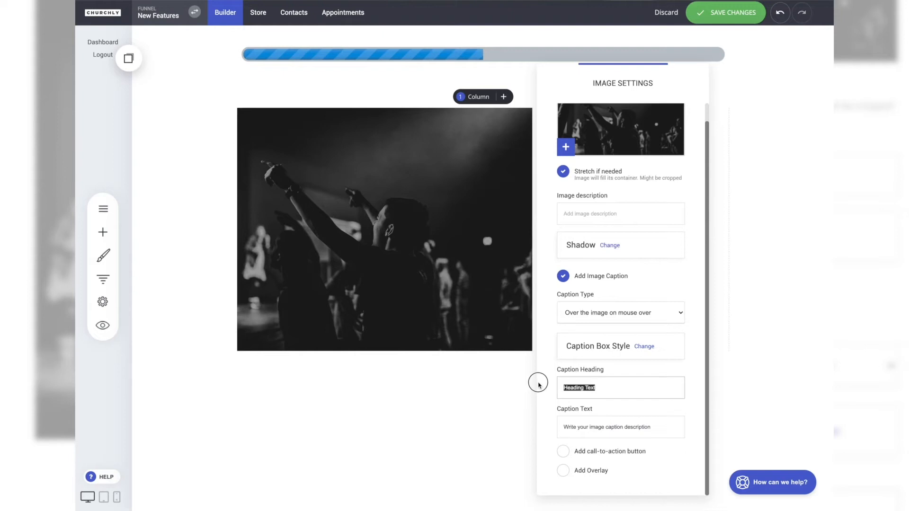
pyautogui.write('My')
pyautogui.hotkey('ctrl', 'a')
pyautogui.write('Night Of Wors')
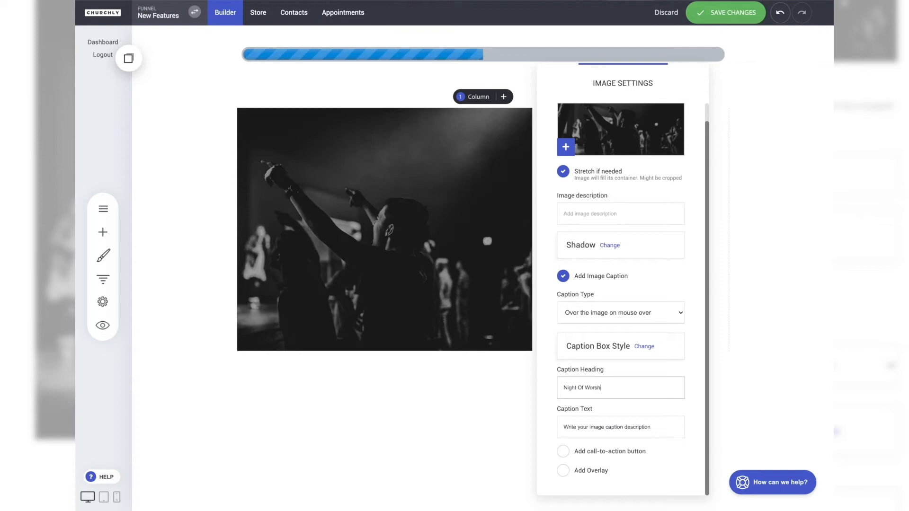
pyautogui.write('hip')
pyautogui.press('Tab')
pyautogui.write('En')
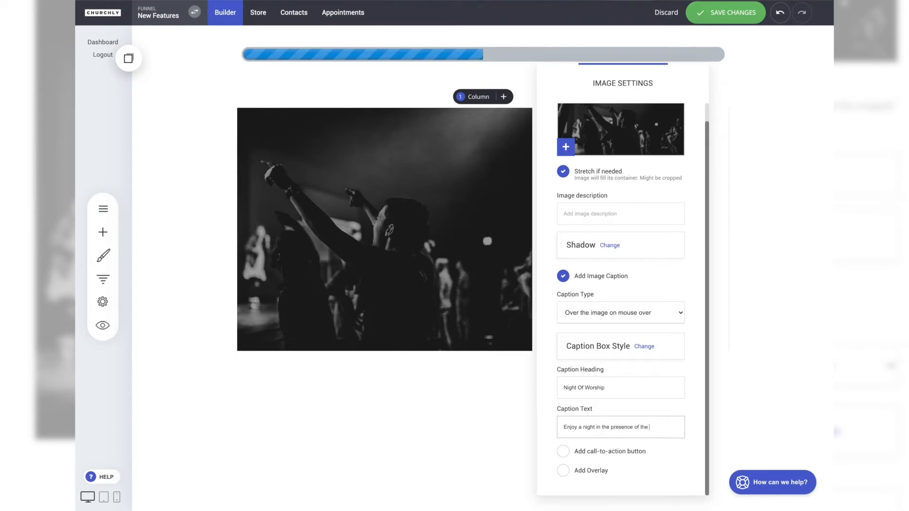
# Add a call-to-action button to the caption, close the image settings and check the mouse-over caption
pyautogui.click(563, 452)
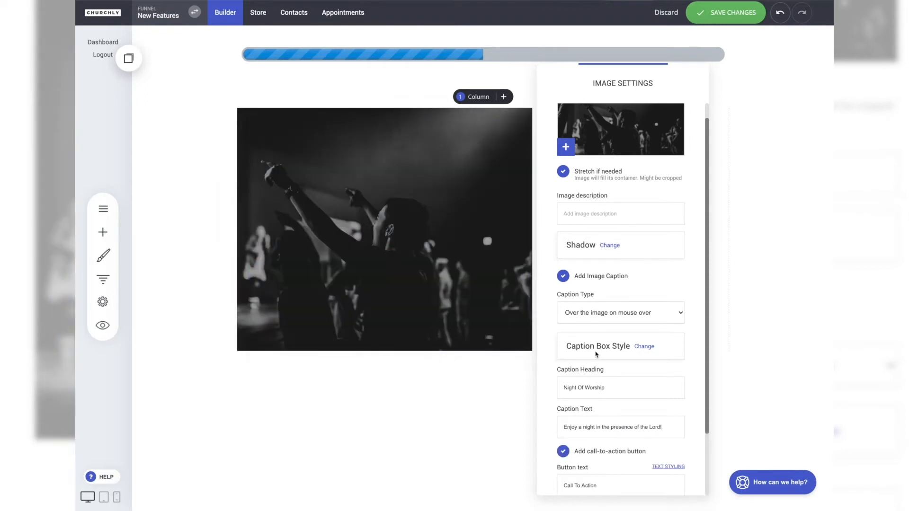
pyautogui.scroll(-2, 570, 351)
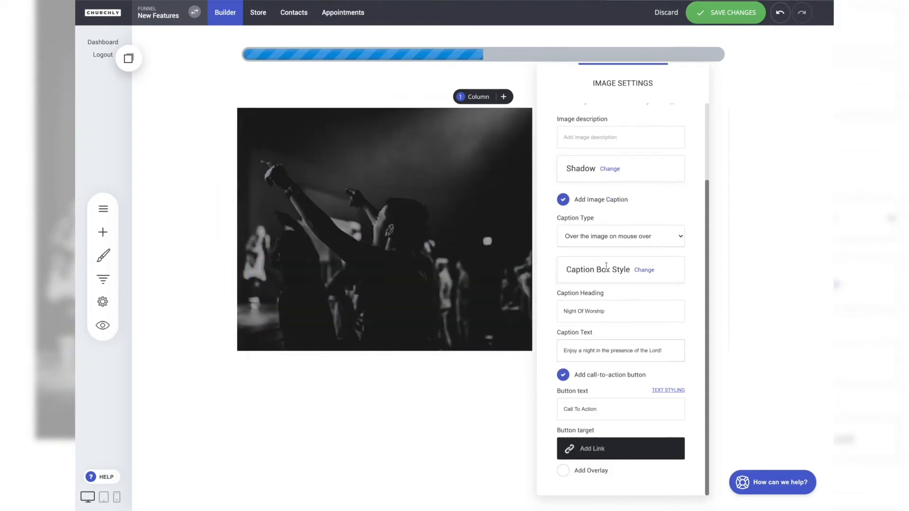
pyautogui.click(597, 231)
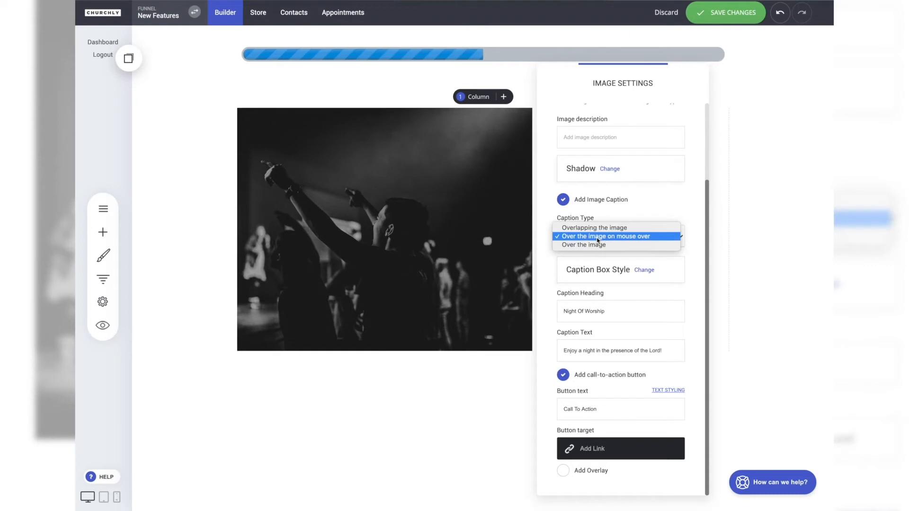
pyautogui.click(552, 264)
pyautogui.click(455, 409)
pyautogui.moveTo(407, 223)
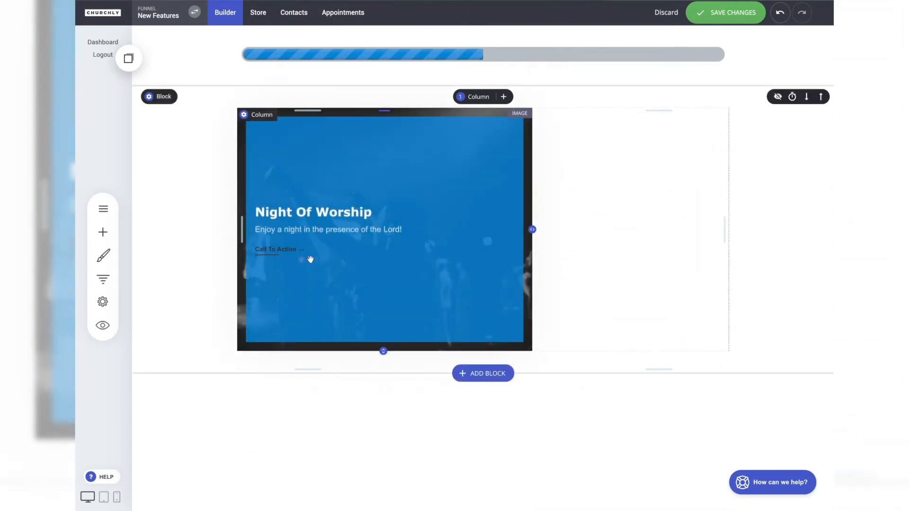
# Reopen the image settings, set the call-to-action button's text to RSVP and look at its link target options
pyautogui.click(315, 180)
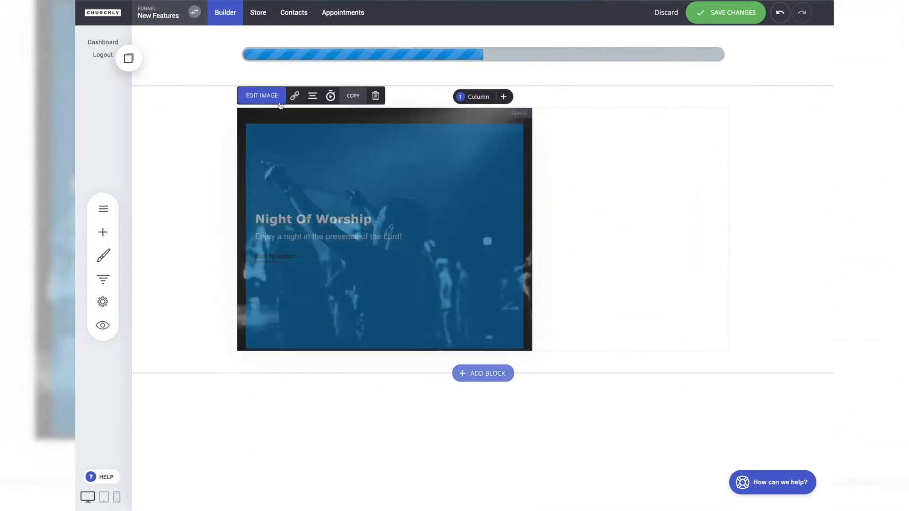
pyautogui.scroll(-2, 650, 379)
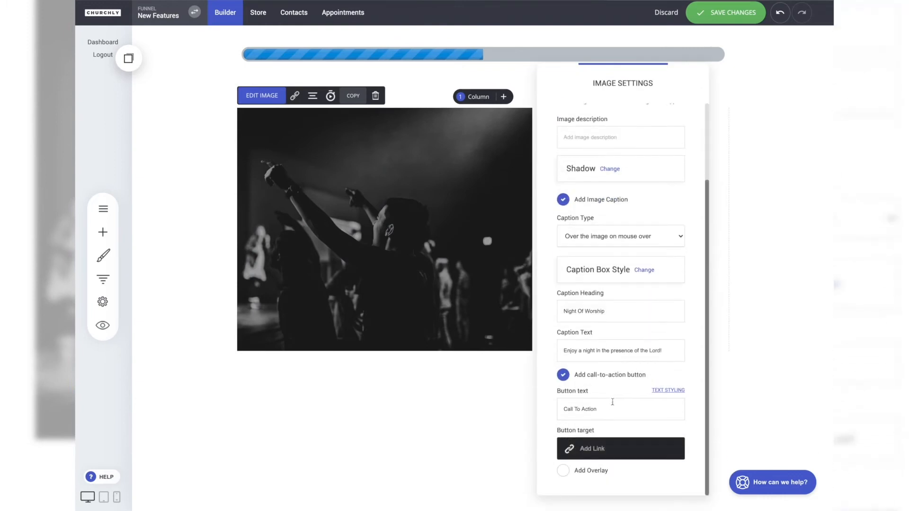
pyautogui.moveTo(612, 403); pyautogui.dragTo(523, 404)
pyautogui.write('RSVP')
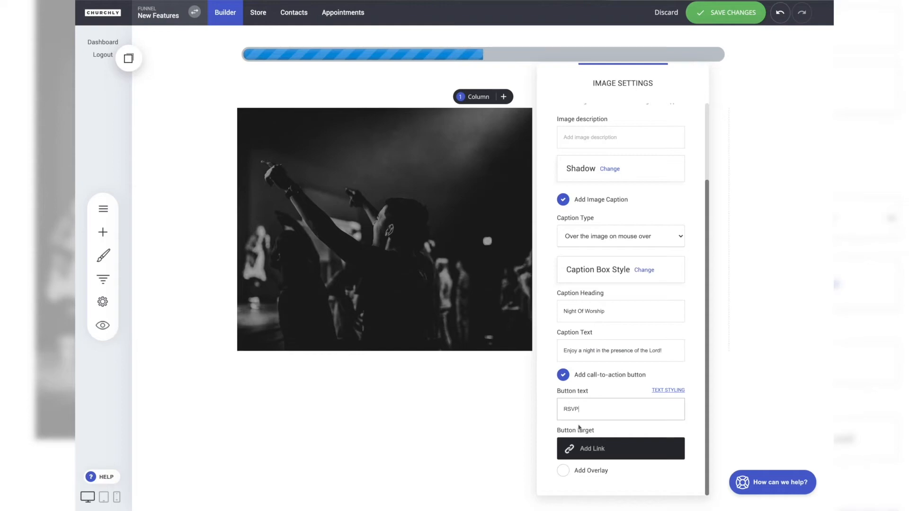
pyautogui.click(594, 450)
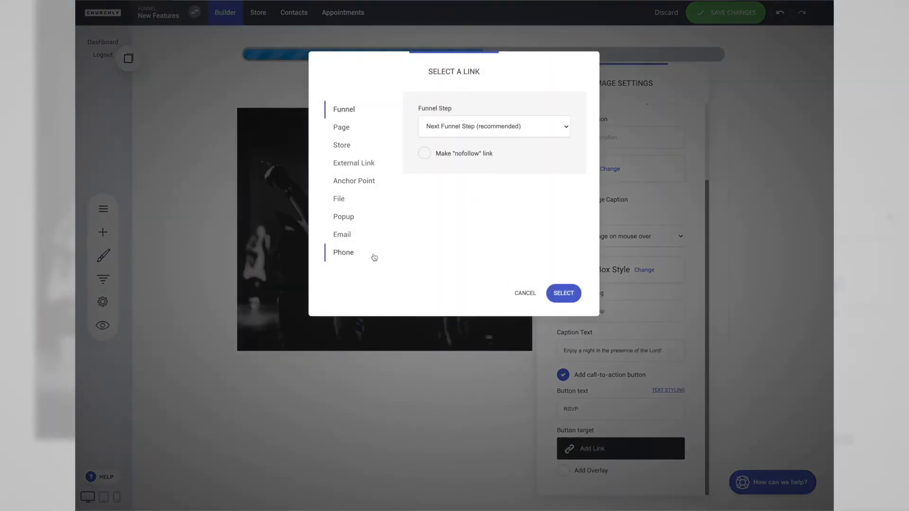
pyautogui.click(523, 296)
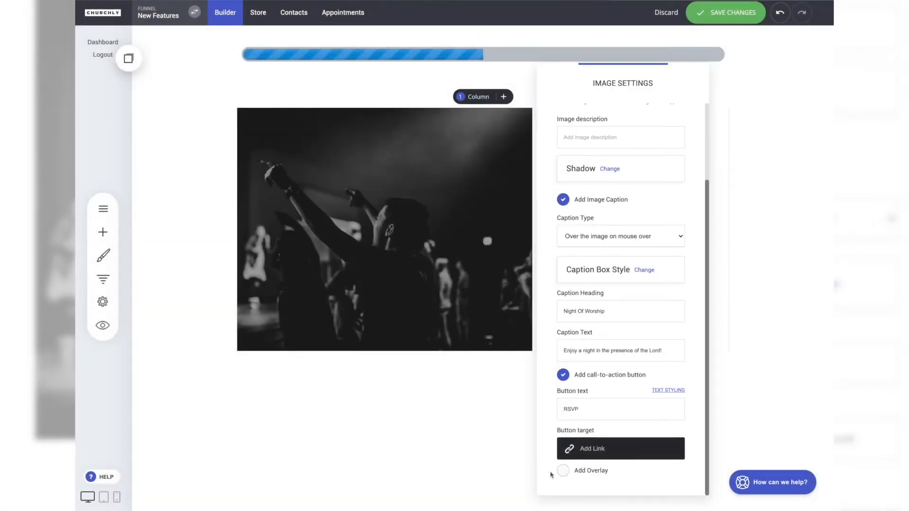
# Add an image overlay in color #748188 with an opacity of about 0.44 and check the image on mouse over
pyautogui.click(568, 475)
pyautogui.scroll(-1, 588, 476)
pyautogui.click(564, 471)
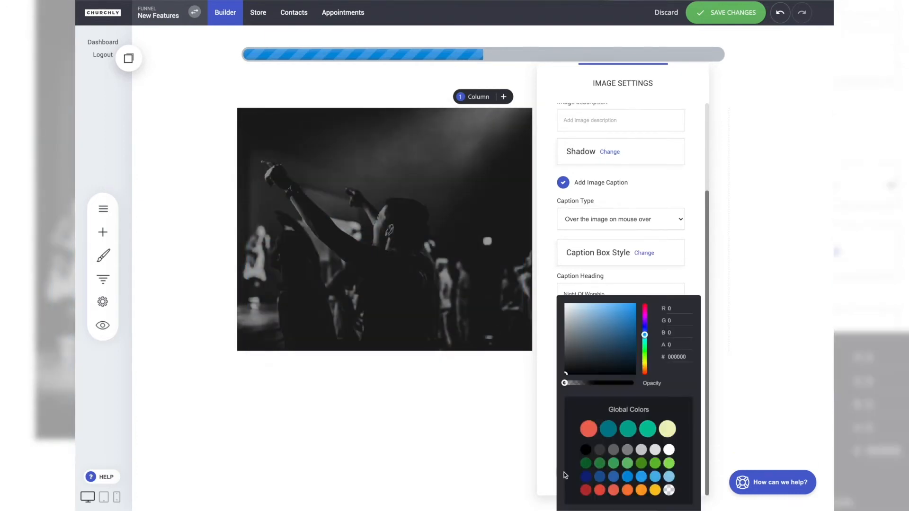
pyautogui.moveTo(599, 382); pyautogui.dragTo(616, 382)
pyautogui.click(599, 350)
pyautogui.click(575, 338)
pyautogui.click(595, 383)
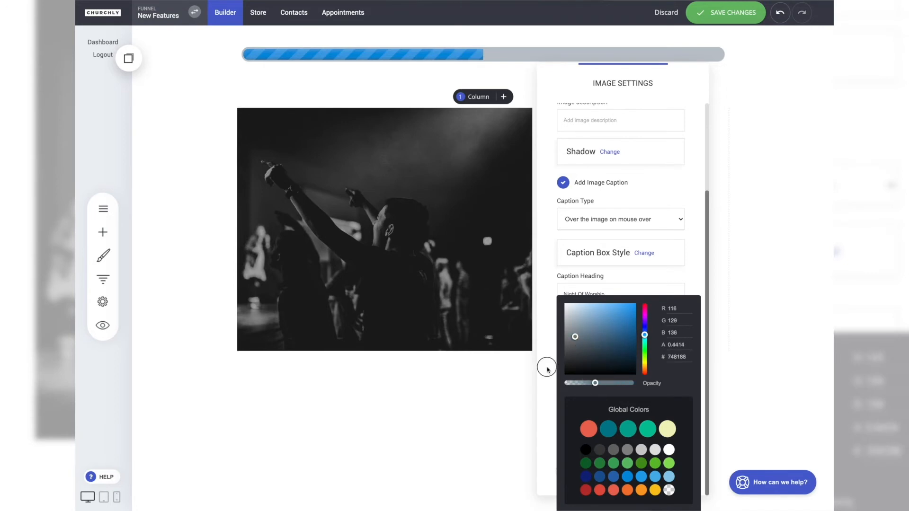
pyautogui.click(547, 368)
pyautogui.click(488, 382)
pyautogui.moveTo(406, 240)
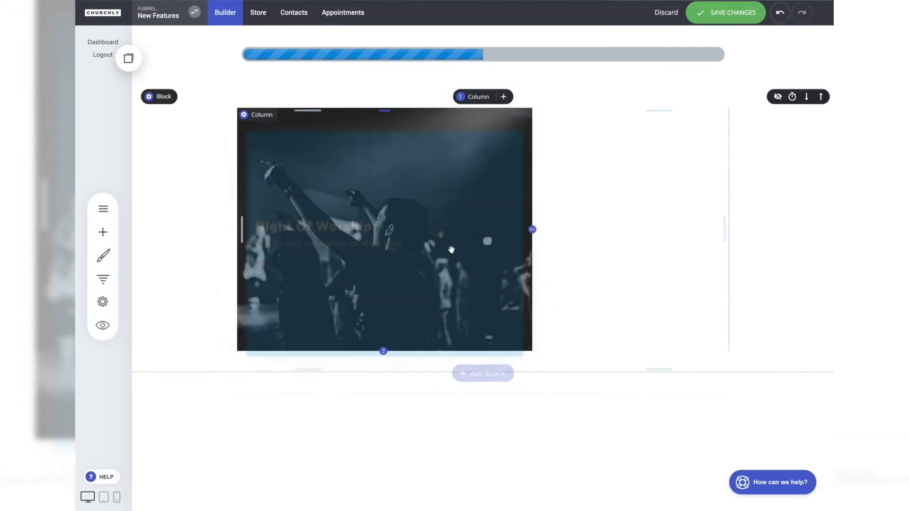
# Save the changes and check the mouse-over caption in the website preview, closing the preview when finished
pyautogui.click(715, 17)
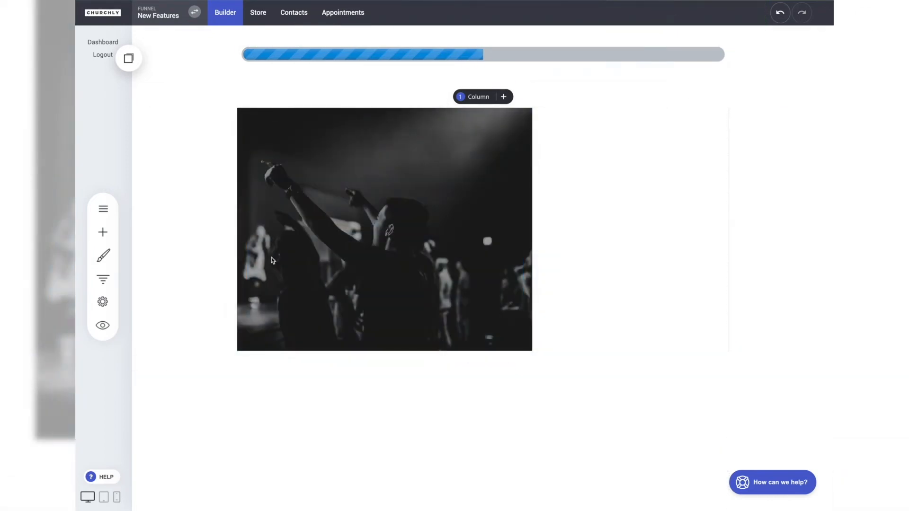
pyautogui.click(103, 325)
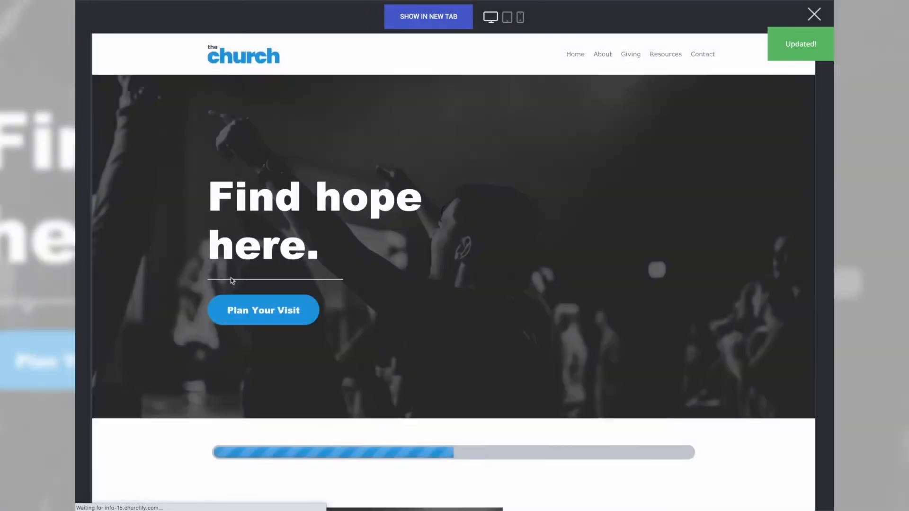
pyautogui.scroll(-9, 231, 280)
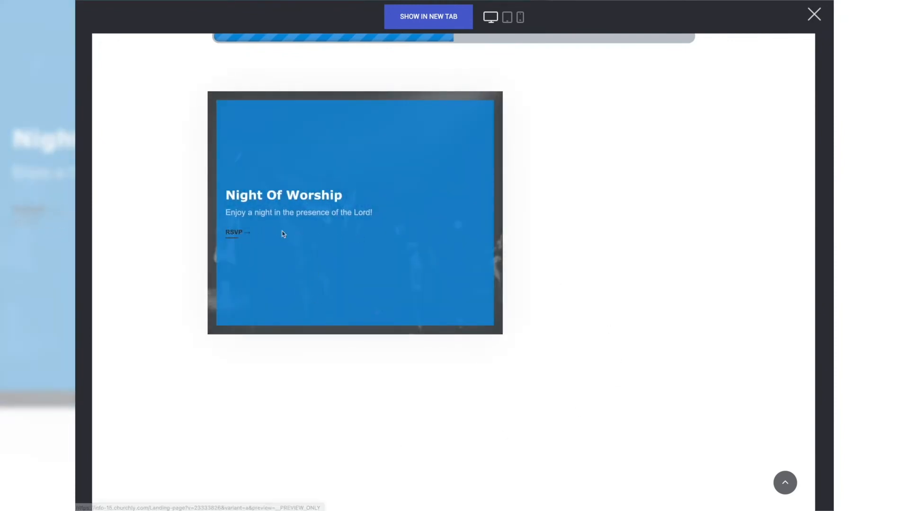
pyautogui.click(813, 15)
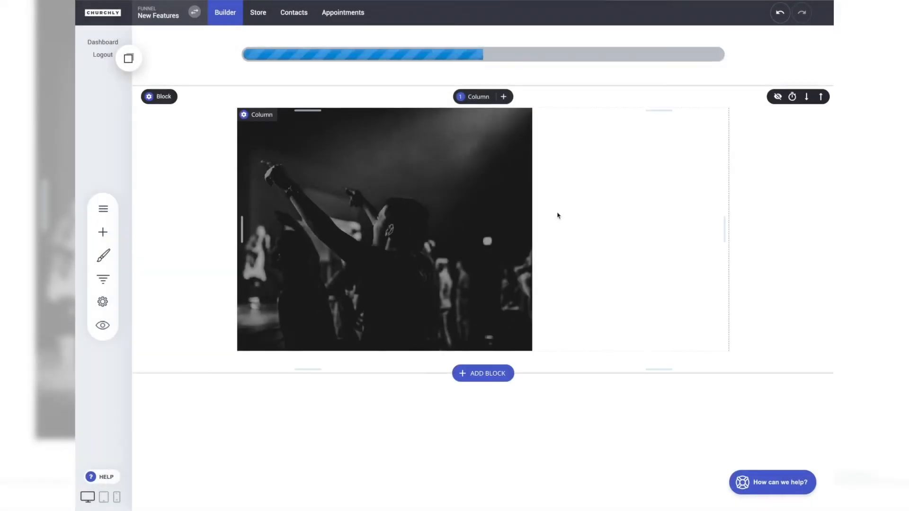
# Reopen the image settings and change the caption type to Over the image
pyautogui.click(261, 96)
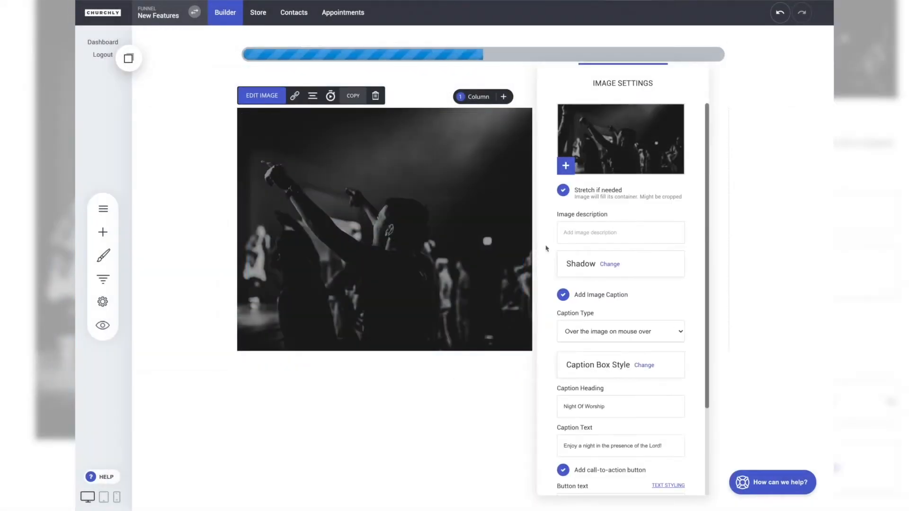
pyautogui.click(585, 282)
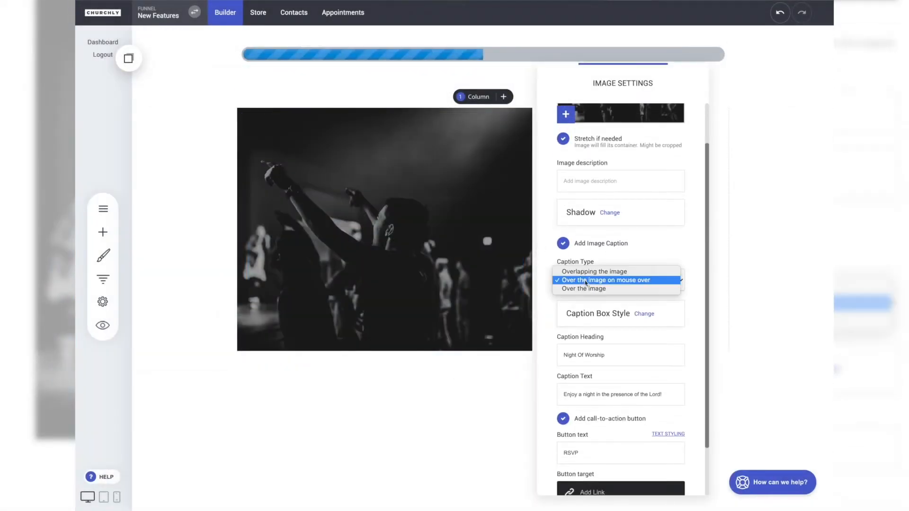
pyautogui.click(588, 289)
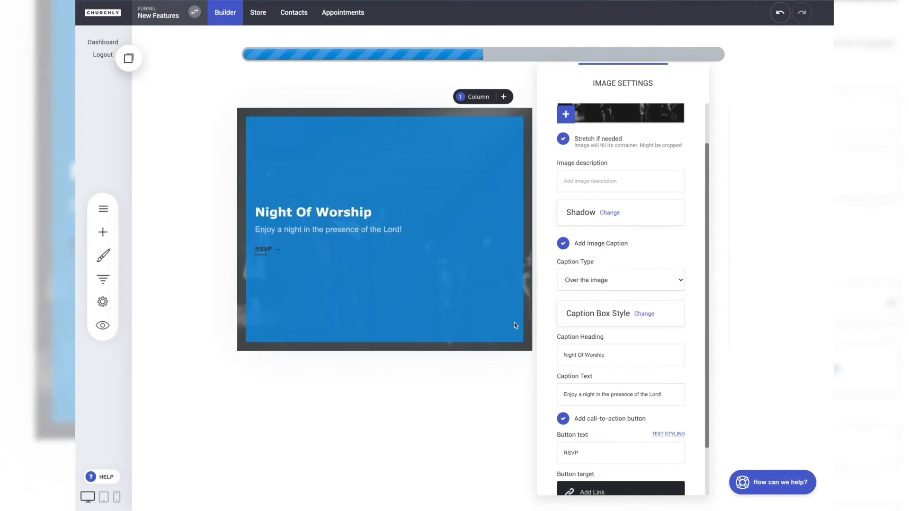
# Set the caption box position to At the bottom and close the image settings
pyautogui.click(643, 314)
pyautogui.click(420, 119)
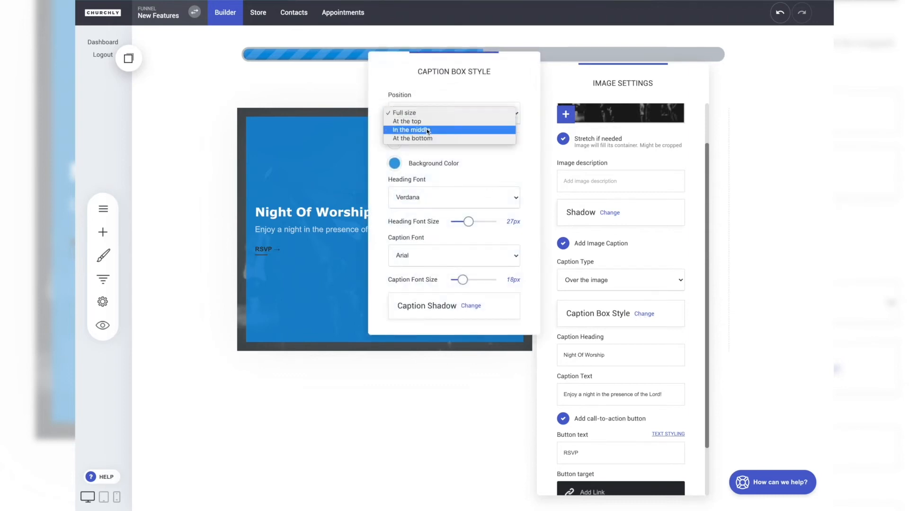
pyautogui.click(413, 138)
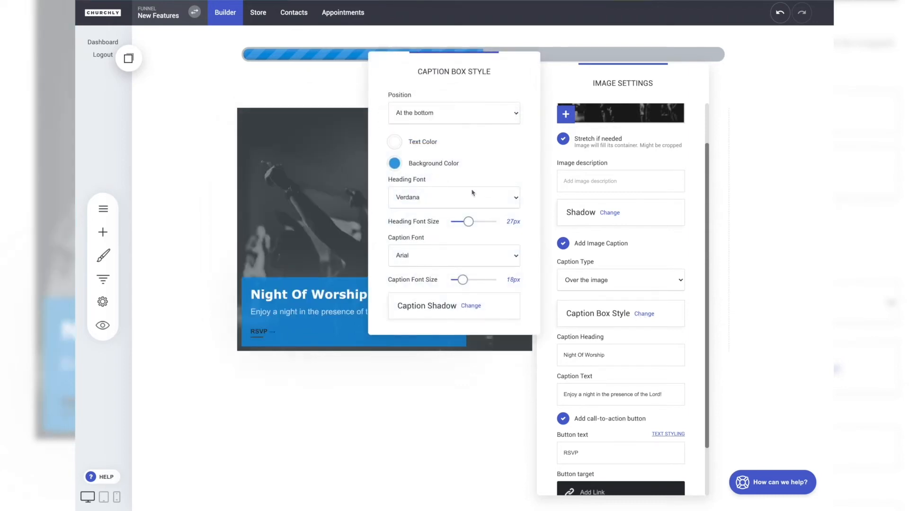
pyautogui.click(589, 305)
pyautogui.click(454, 387)
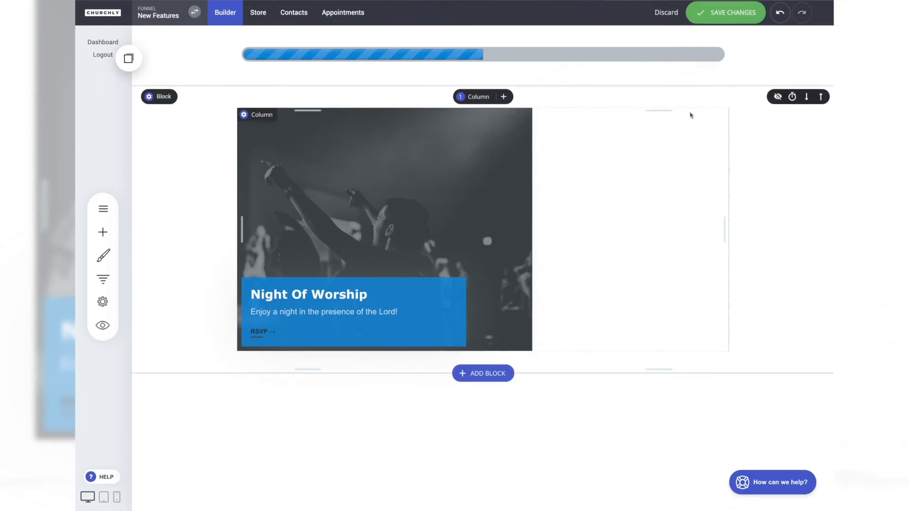
# Save the changes and examine the image's bottom caption and overlay in the website preview before returning to the builder
pyautogui.click(729, 18)
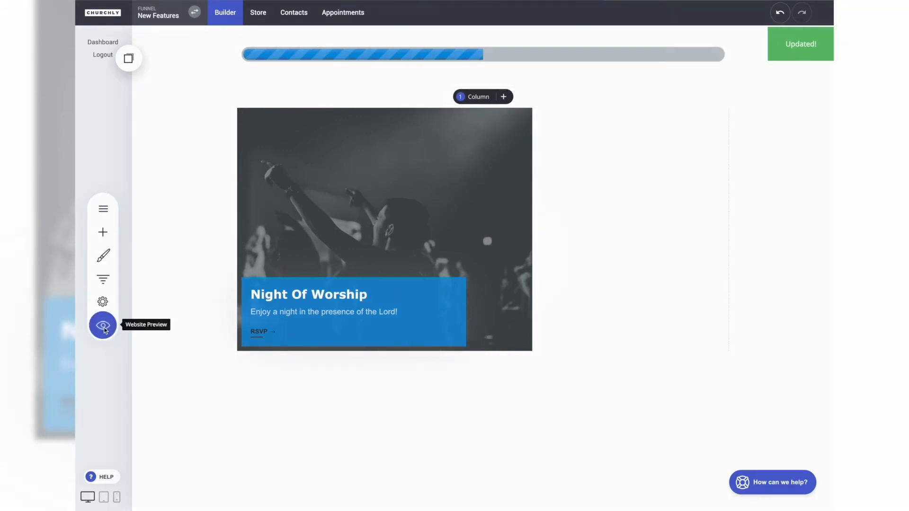
pyautogui.click(102, 325)
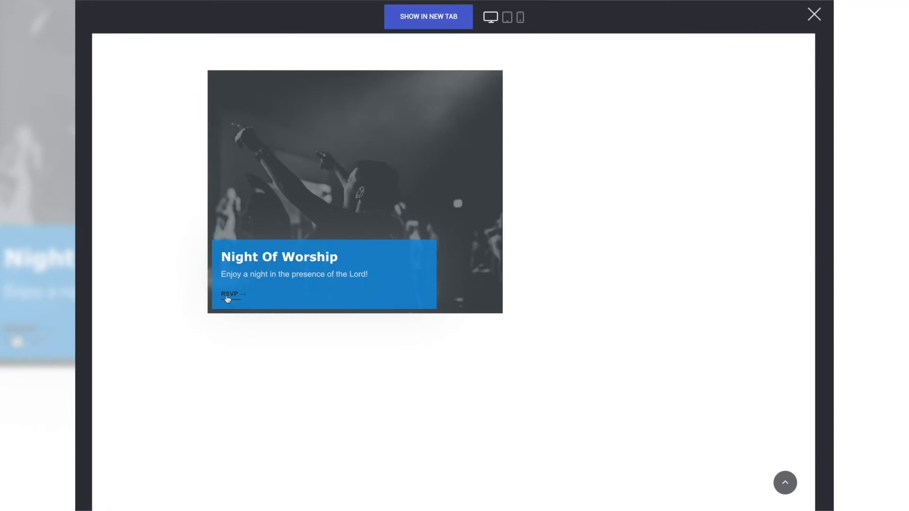
pyautogui.scroll(2, 332, 365)
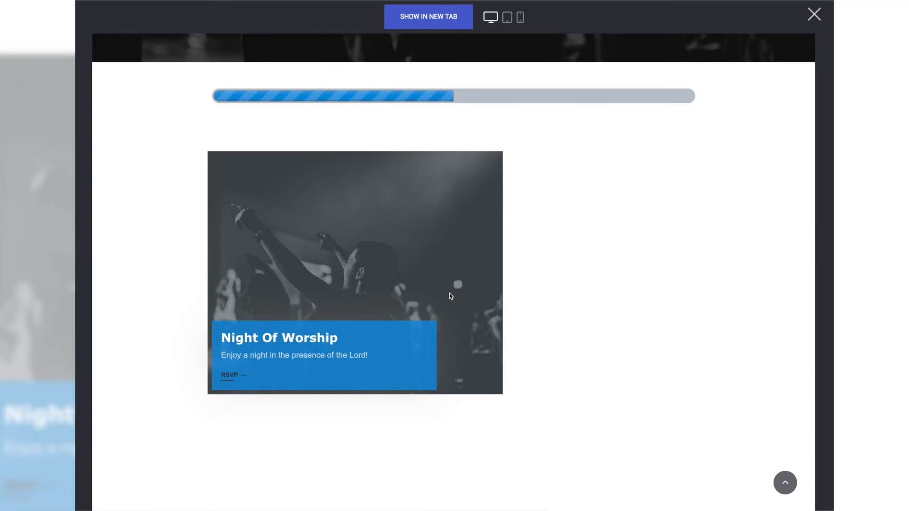
pyautogui.scroll(-1, 530, 271)
pyautogui.scroll(-1, 530, 271)
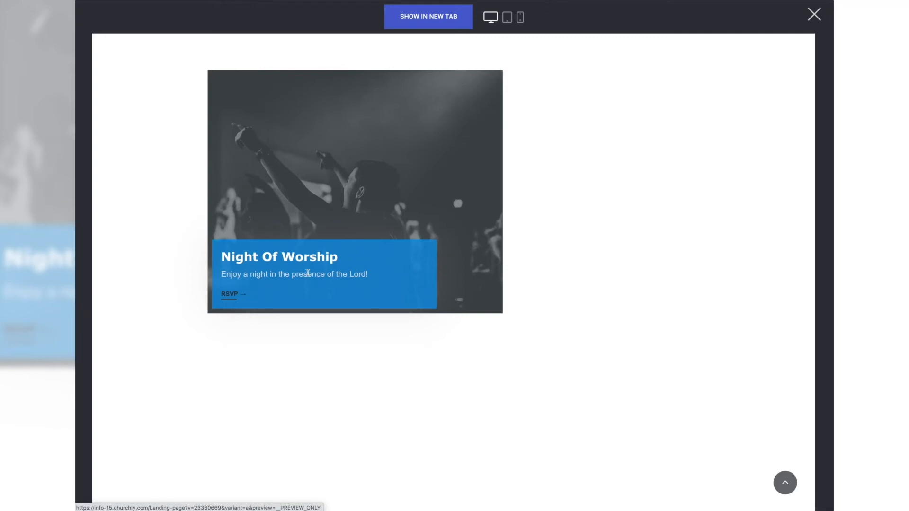
pyautogui.click(816, 12)
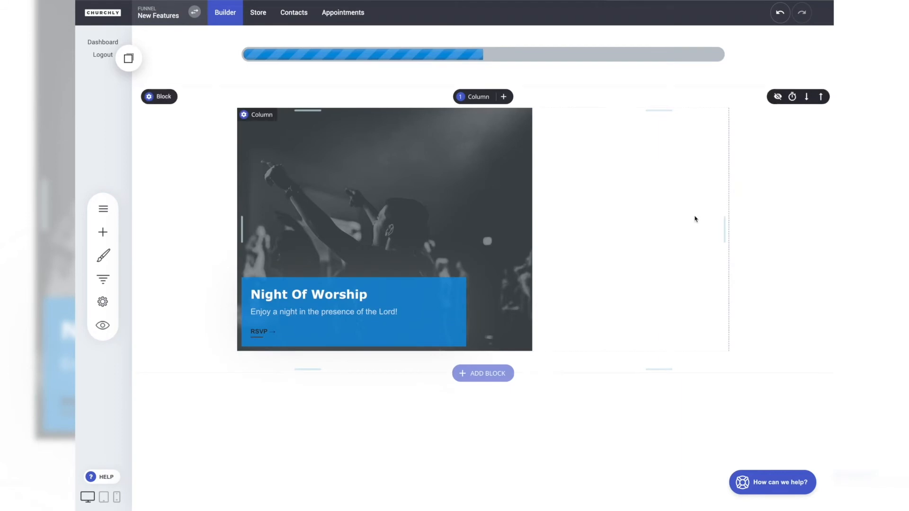
# Add a new block below the captioned image block
pyautogui.scroll(-1, 473, 233)
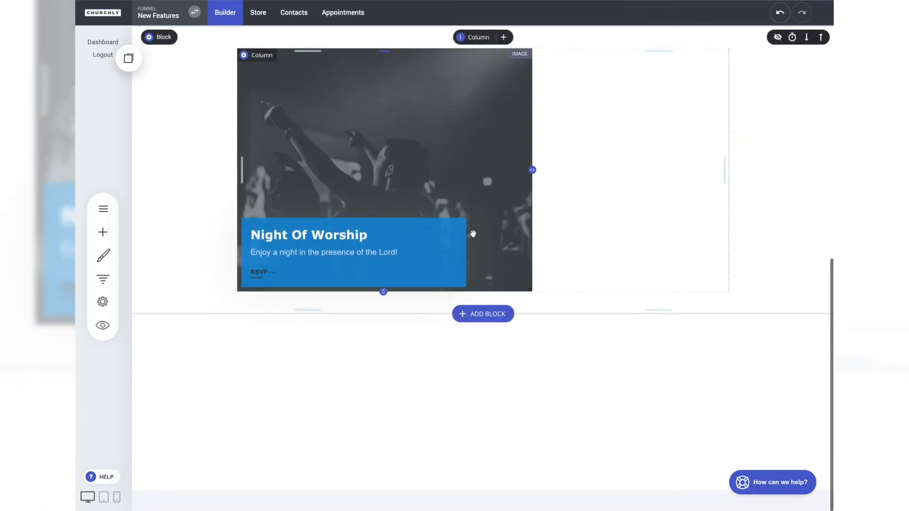
pyautogui.click(488, 314)
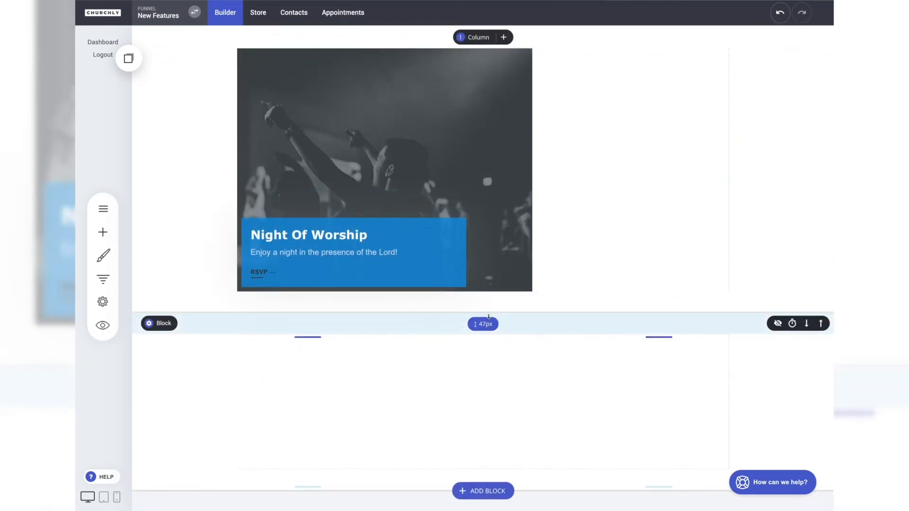
# Add an accordion widget to the new block below the captioned image
pyautogui.click(103, 232)
pyautogui.moveTo(248, 171); pyautogui.dragTo(491, 382)
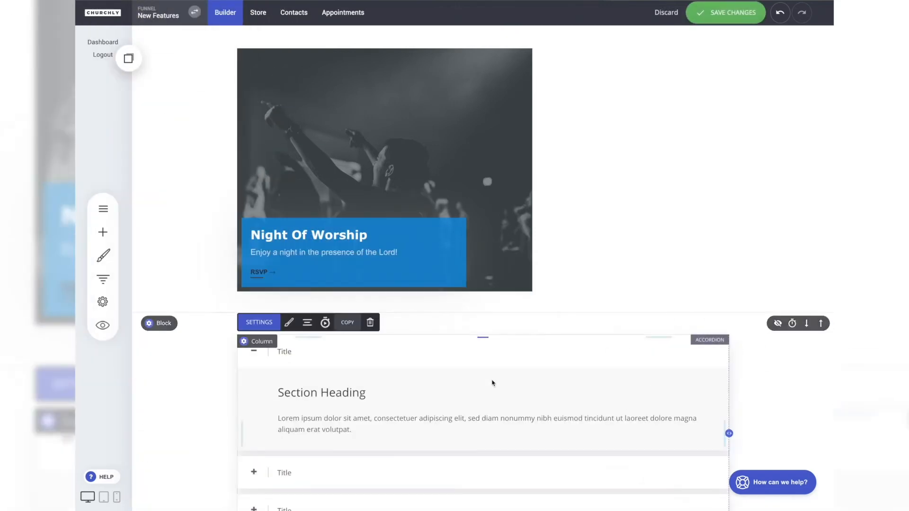
pyautogui.moveTo(671, 307); pyautogui.dragTo(619, 116)
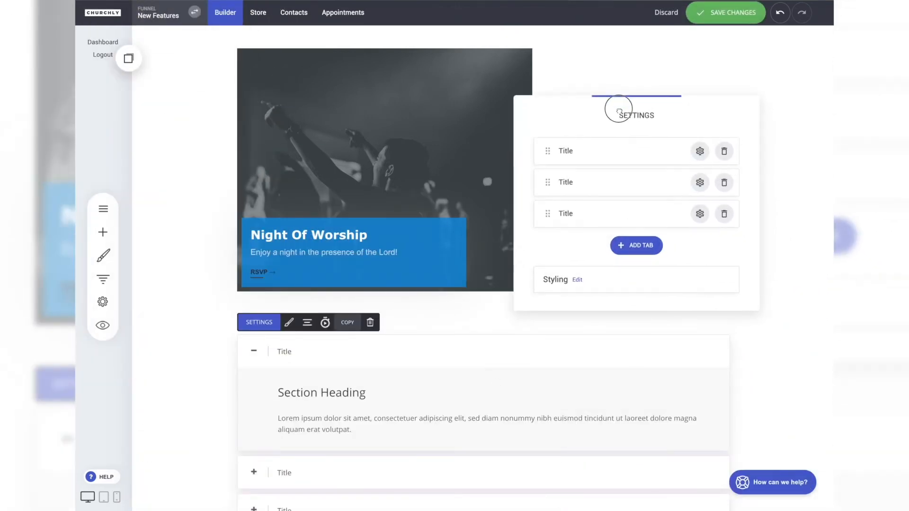
pyautogui.scroll(-1, 481, 323)
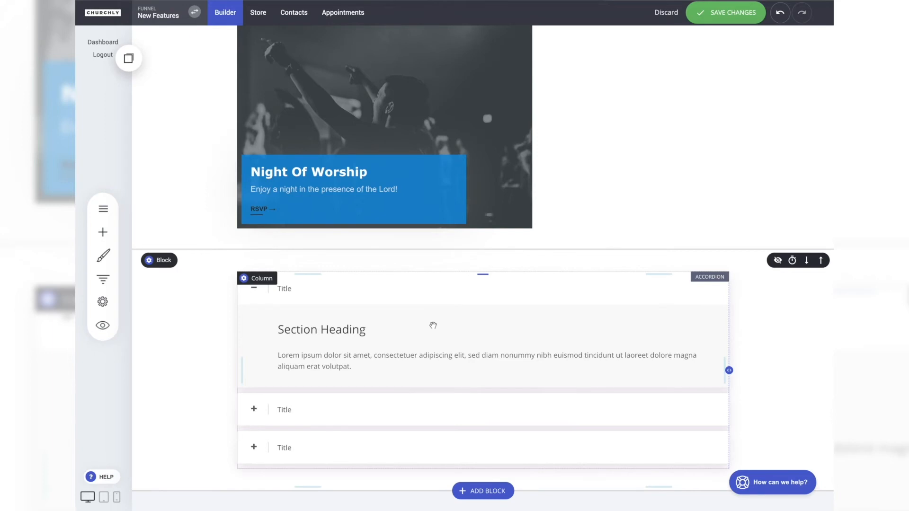
# Open the accordion's settings and rename its first tab to "Where do i park?"
pyautogui.click(340, 292)
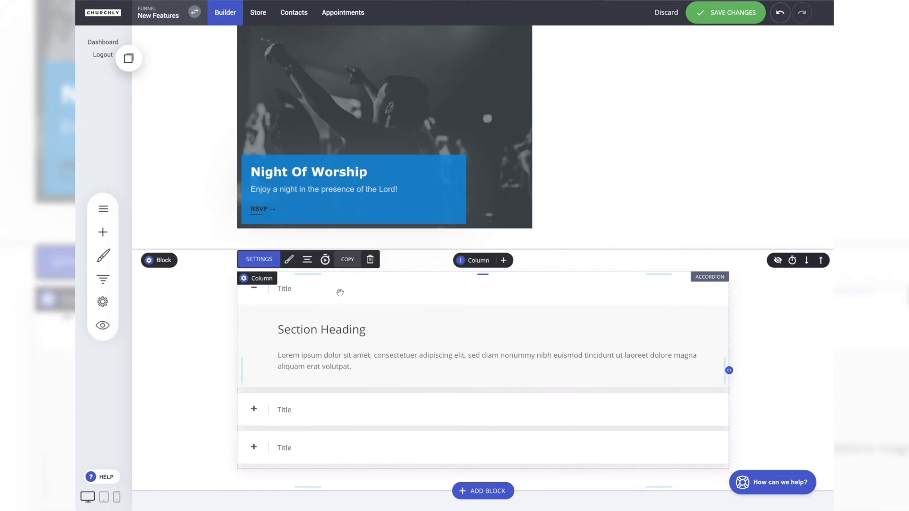
pyautogui.click(259, 259)
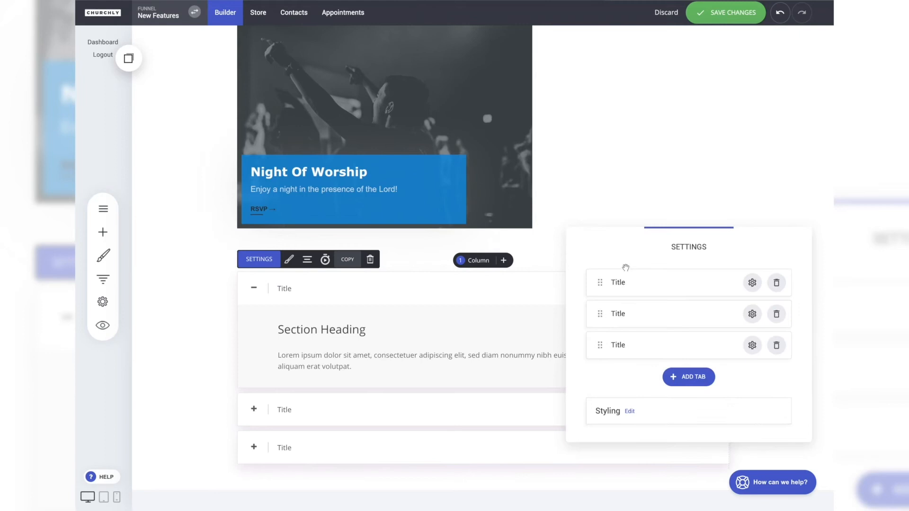
pyautogui.click(751, 283)
pyautogui.moveTo(431, 118); pyautogui.dragTo(302, 105)
pyautogui.write('Wheere do i park?')
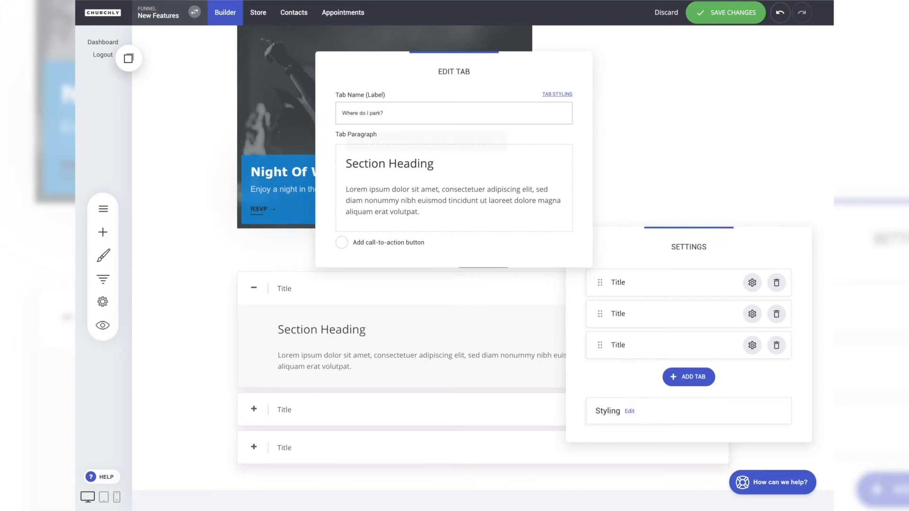
# Replace the first tab's heading and paragraph with "Right up front. Turn on your flasher when you arrive."
pyautogui.press('Tab')
pyautogui.moveTo(350, 188); pyautogui.dragTo(332, 147)
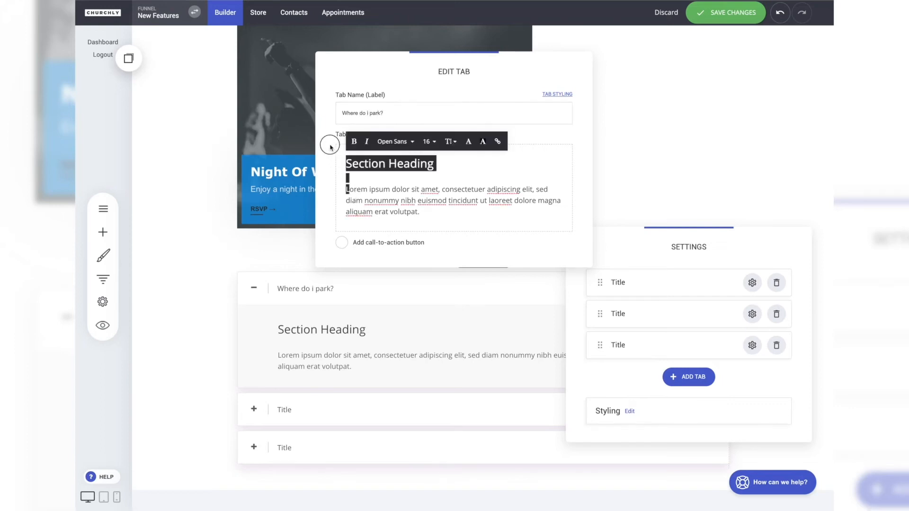
pyautogui.press('BackSpace')
pyautogui.hotkey('shift', 'Down')
pyautogui.hotkey('shift', 'Down')
pyautogui.hotkey('shift', 'Down')
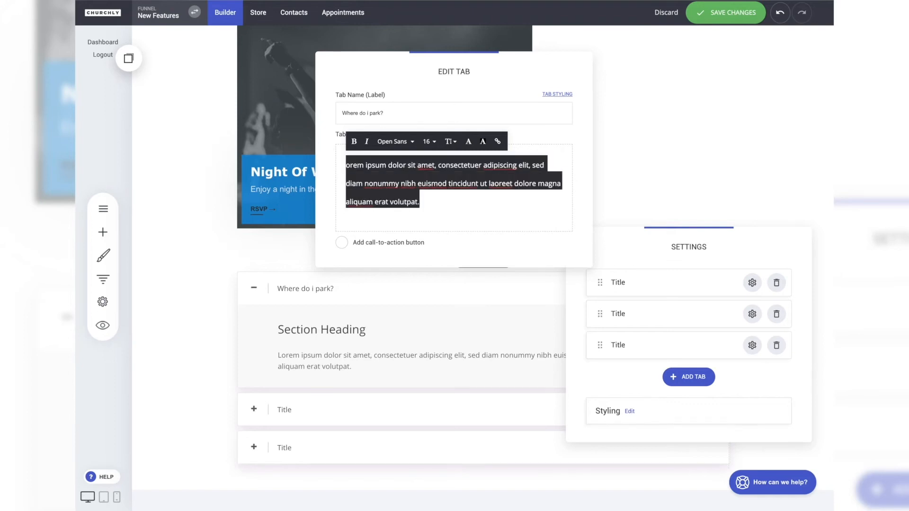
pyautogui.write('Rightu p')
pyautogui.press('BackSpace')
pyautogui.press('BackSpace')
pyautogui.press('BackSpace')
pyautogui.write('up front. Turn on your flasher when you arrive.')
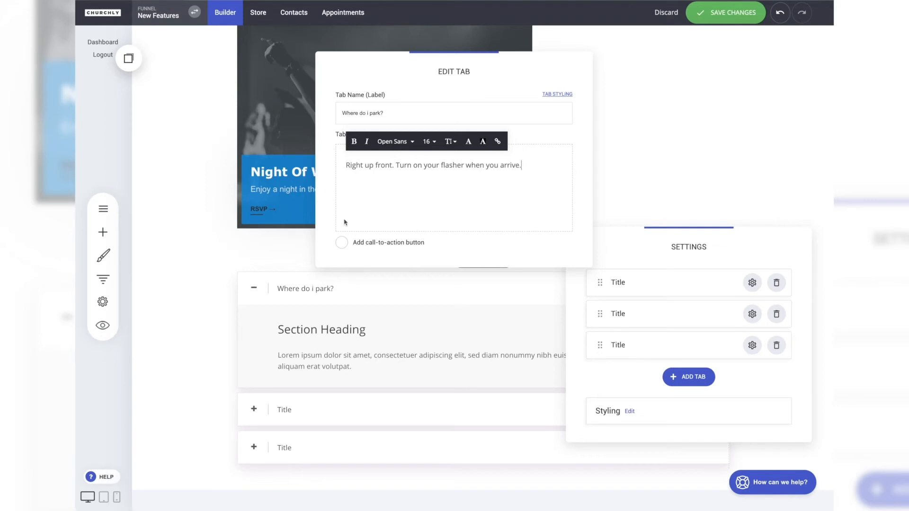
# Add a call-to-action button to the tab with the button text "Plan your visit here"
pyautogui.click(341, 242)
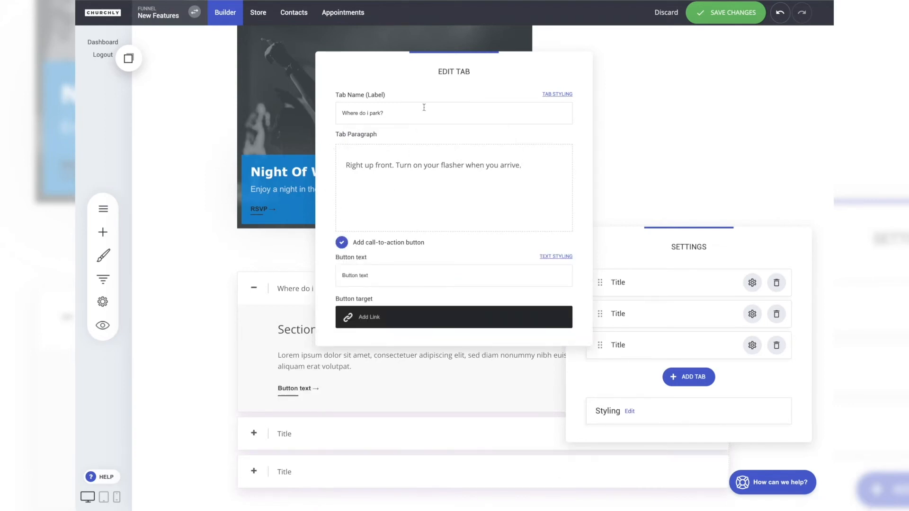
pyautogui.moveTo(449, 83); pyautogui.dragTo(507, 80)
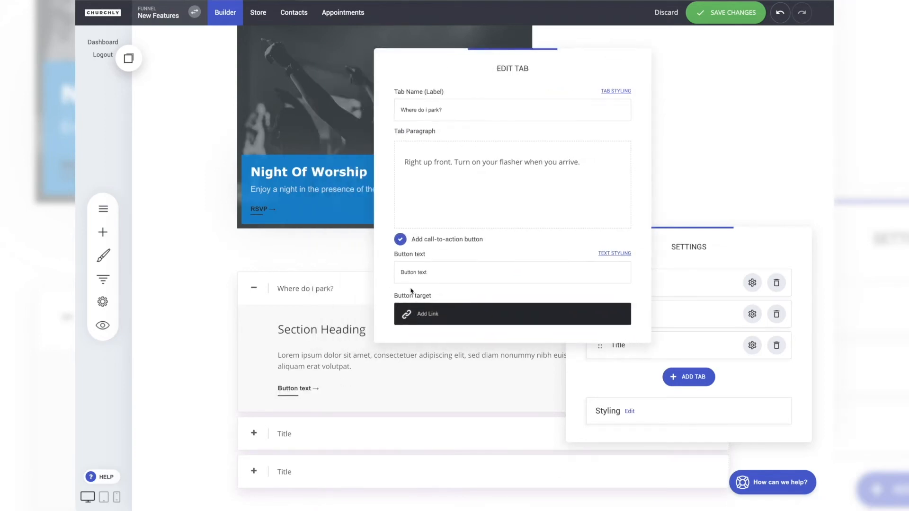
pyautogui.tripleClick(449, 271)
pyautogui.press('BackSpace')
pyautogui.write('Plan your visti')
# Set the call-to-action button's text color to blue #008FDE and finish editing the tab
pyautogui.click(605, 255)
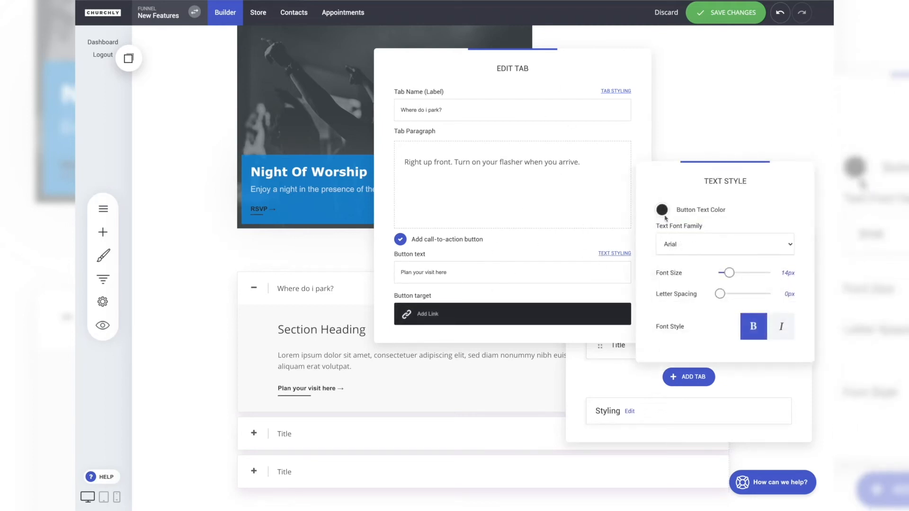
pyautogui.click(662, 210)
pyautogui.click(727, 400)
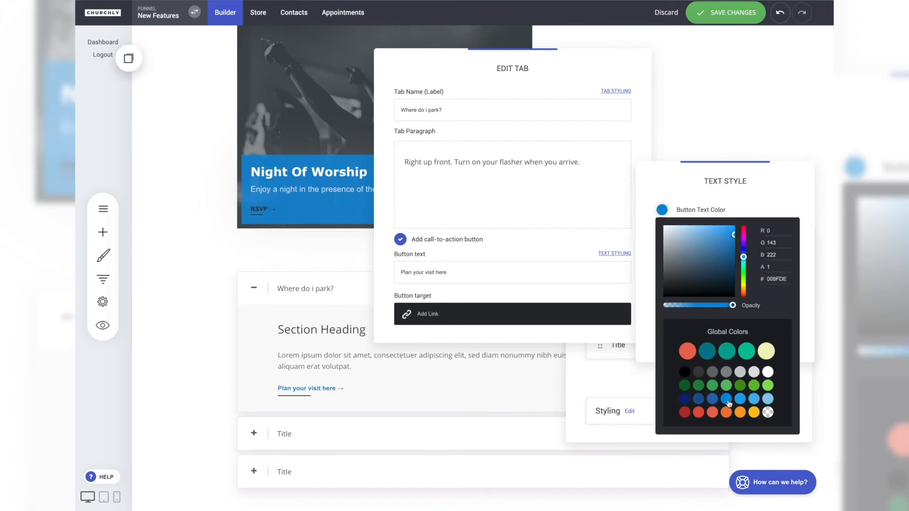
pyautogui.click(704, 185)
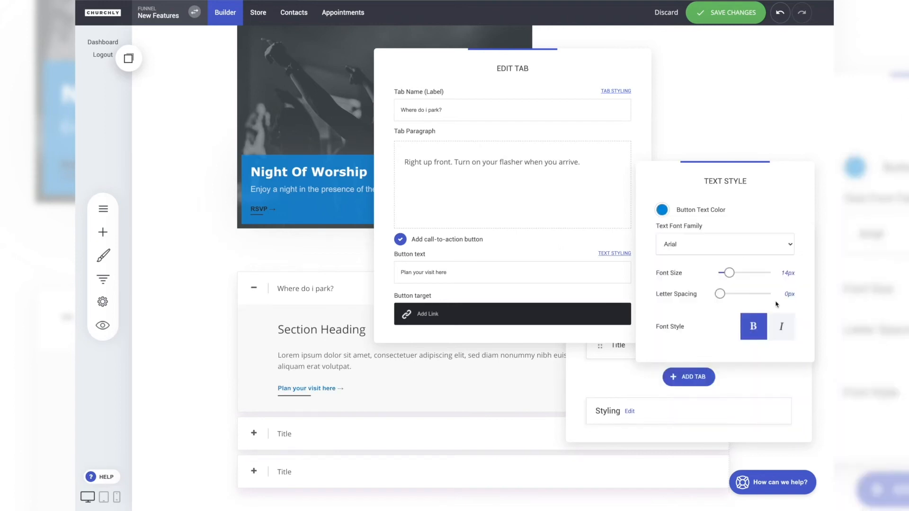
pyautogui.moveTo(720, 294); pyautogui.dragTo(720, 294)
pyautogui.click(557, 239)
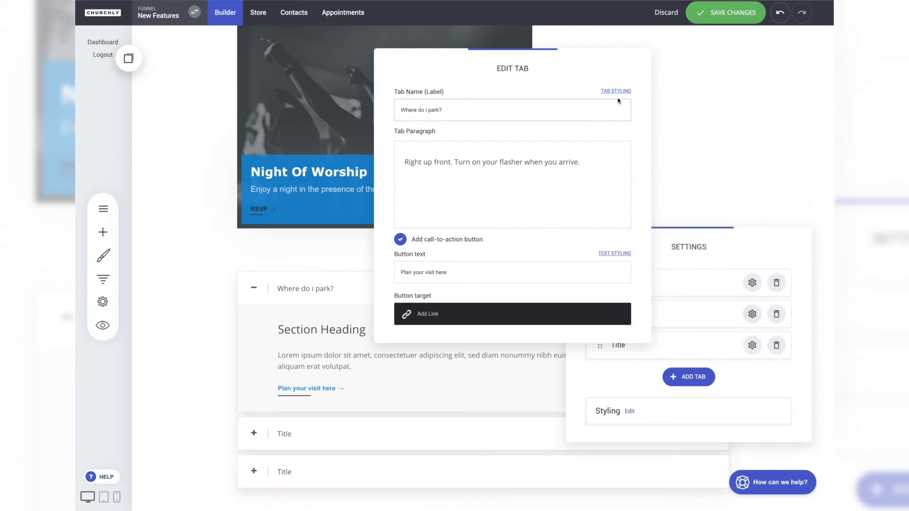
pyautogui.click(704, 261)
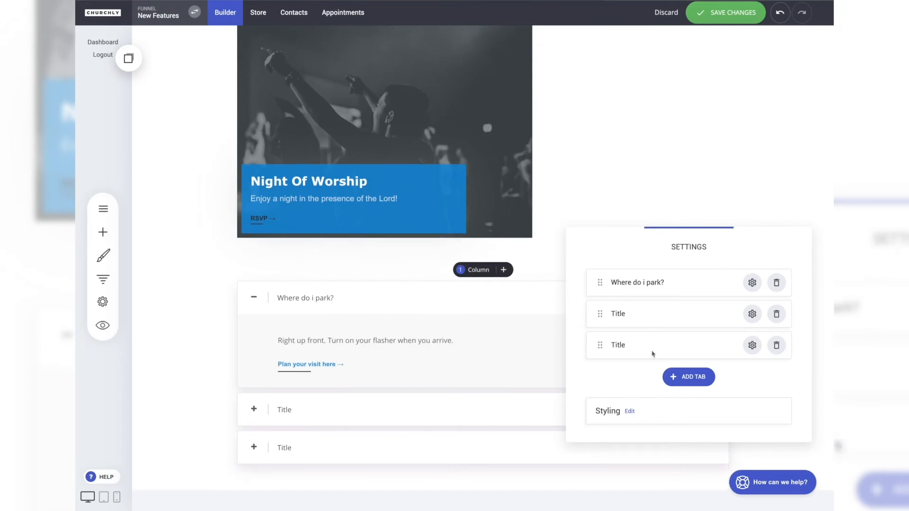
# Add a fourth tab with its default content and open the accordion's styling options
pyautogui.moveTo(687, 246); pyautogui.dragTo(648, 120)
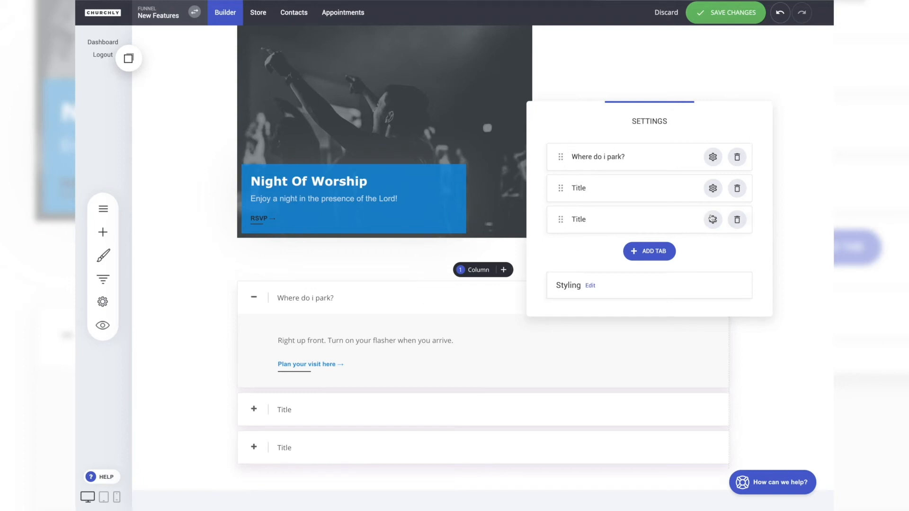
pyautogui.click(660, 251)
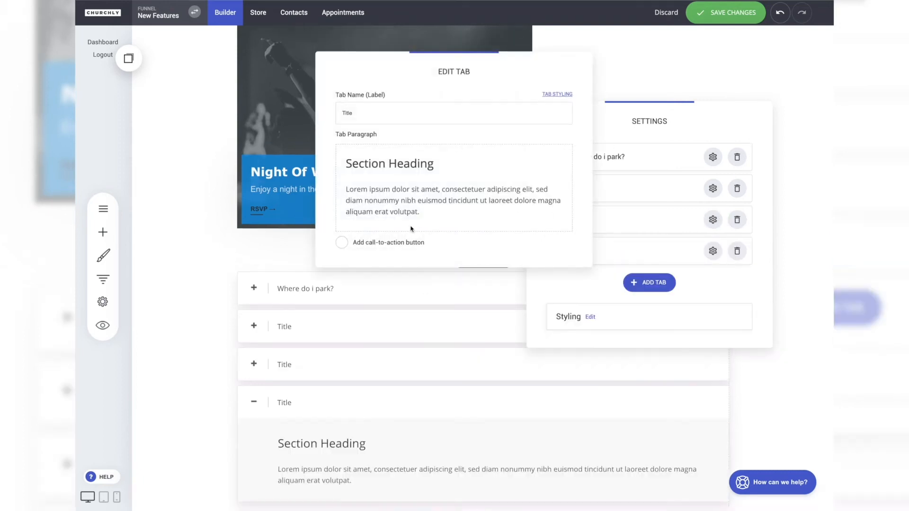
pyautogui.click(692, 270)
pyautogui.moveTo(558, 156)
pyautogui.mouseDown()
pyautogui.moveTo(559, 189)
pyautogui.moveTo(561, 156)
pyautogui.mouseUp()
pyautogui.click(590, 316)
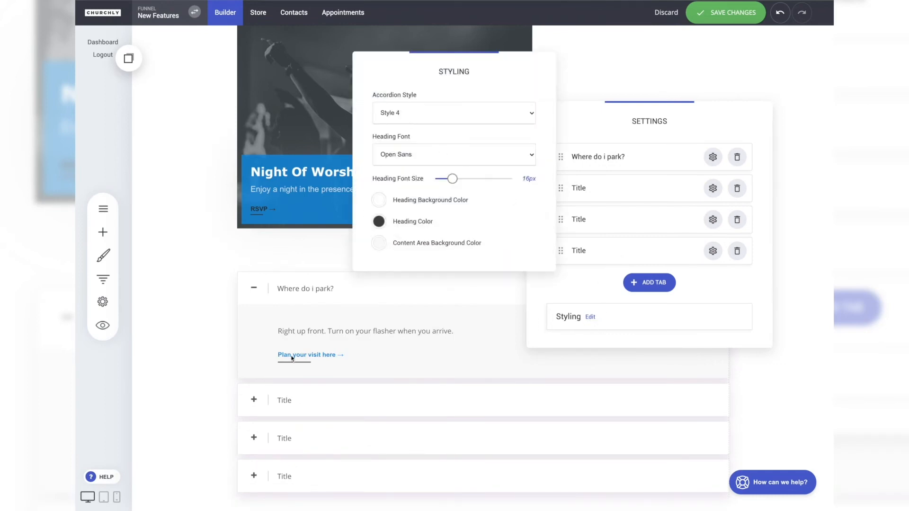
pyautogui.moveTo(425, 65); pyautogui.dragTo(551, 52)
# Try the accordion styles Style 1, Style 2 and Style 3, and return to Style 4
pyautogui.click(544, 101)
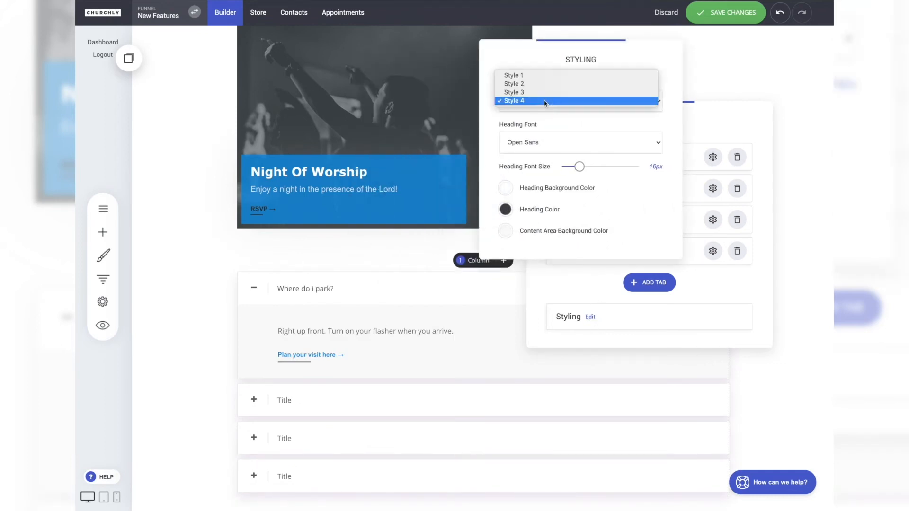
pyautogui.click(540, 76)
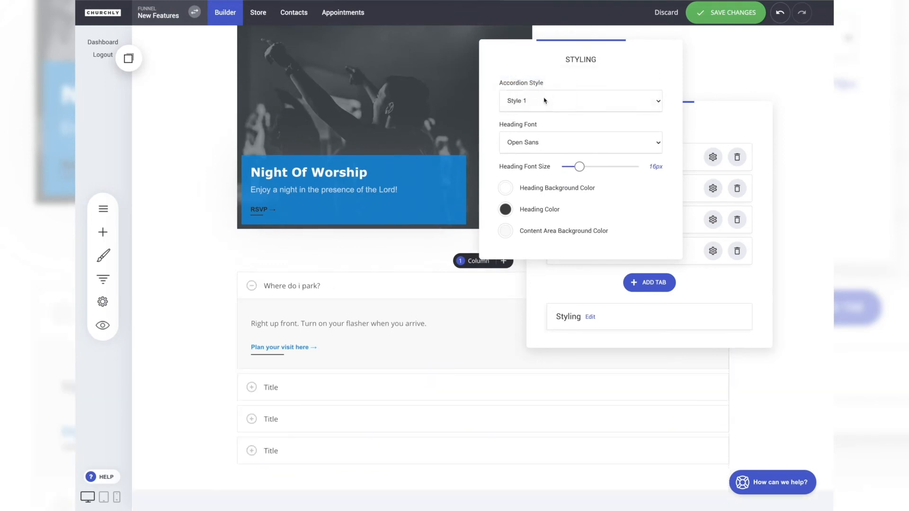
pyautogui.click(522, 107)
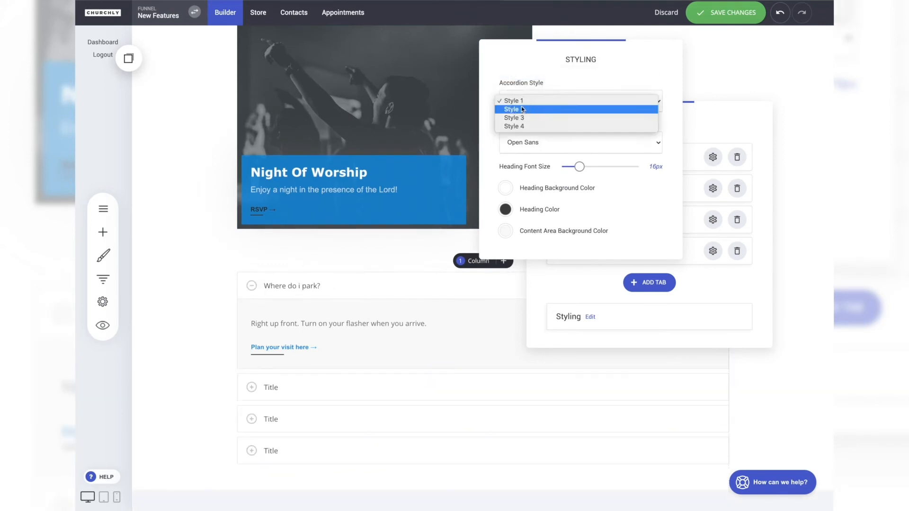
pyautogui.click(534, 111)
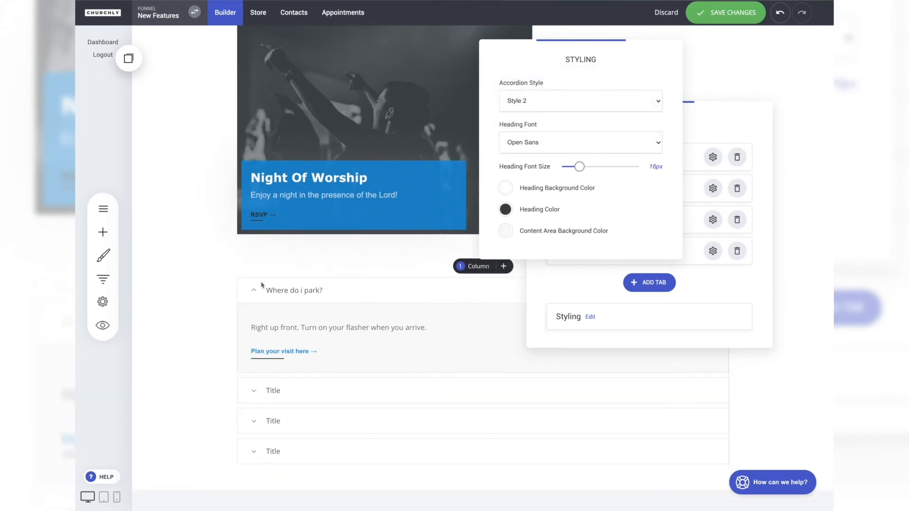
pyautogui.click(517, 106)
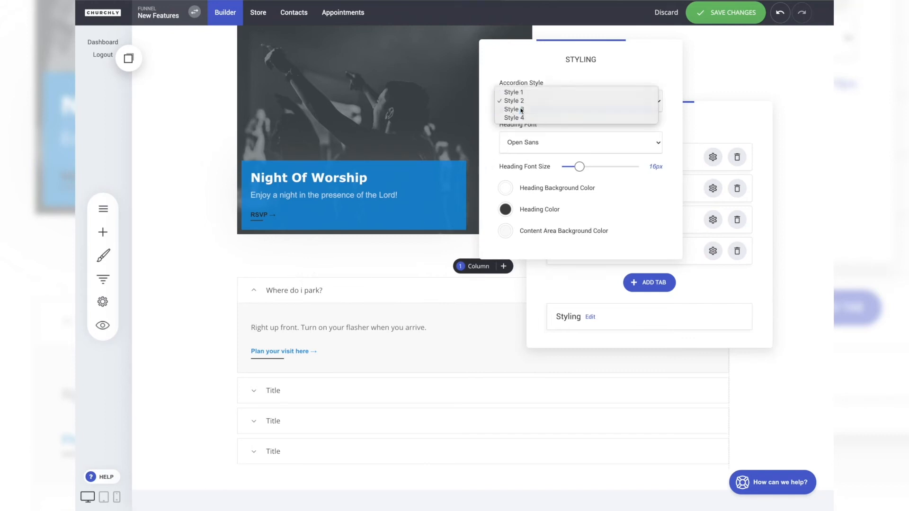
pyautogui.click(520, 109)
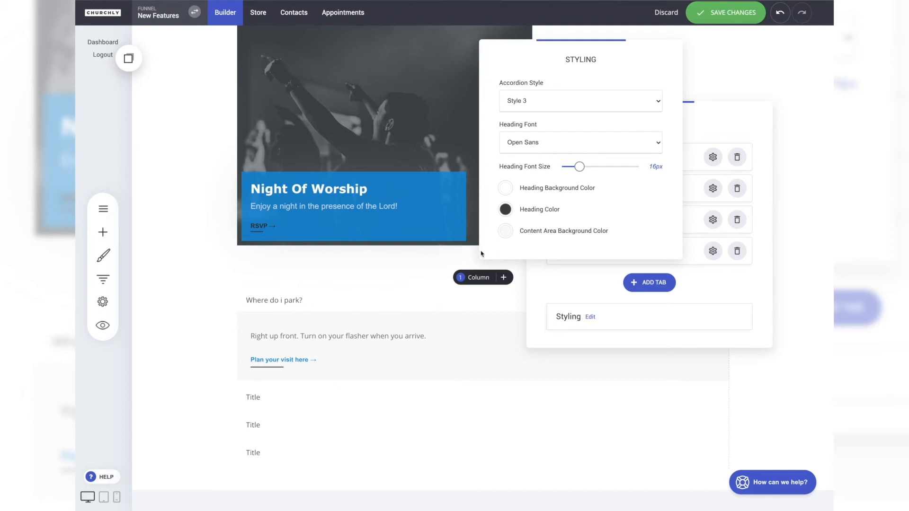
pyautogui.click(524, 105)
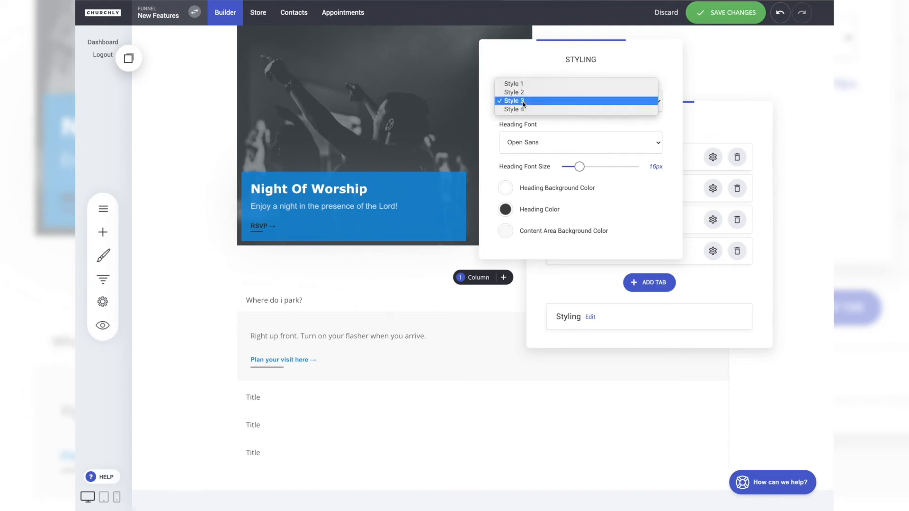
pyautogui.click(526, 110)
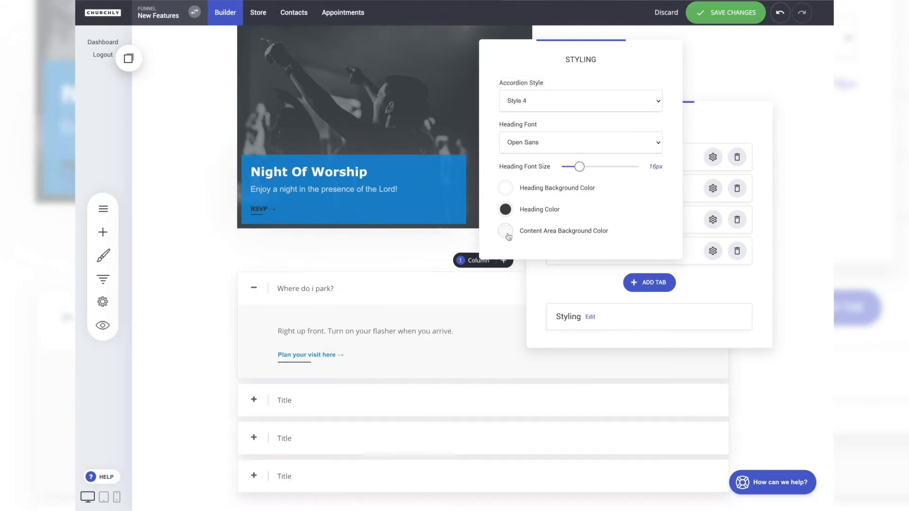
# Try out other content area background colors for the accordion and return to light gray #F8F8F8
pyautogui.click(506, 232)
pyautogui.moveTo(519, 289); pyautogui.dragTo(497, 251)
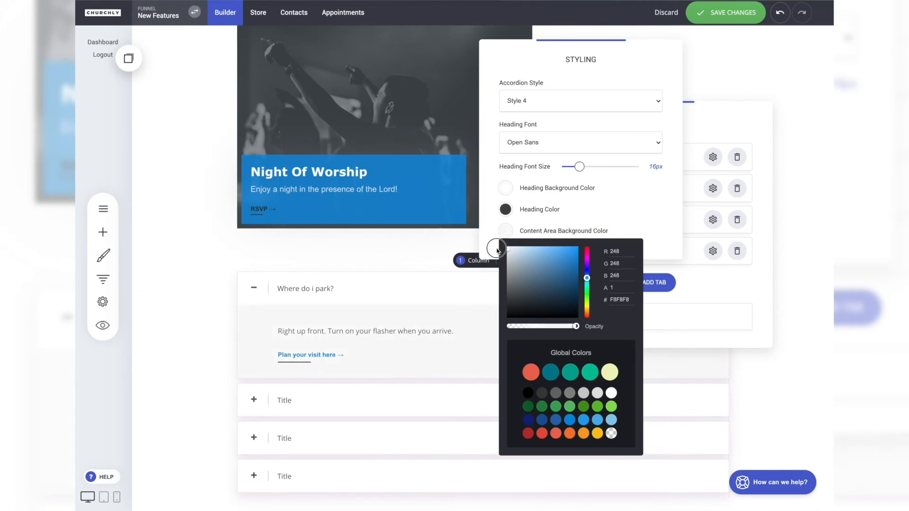
pyautogui.click(490, 200)
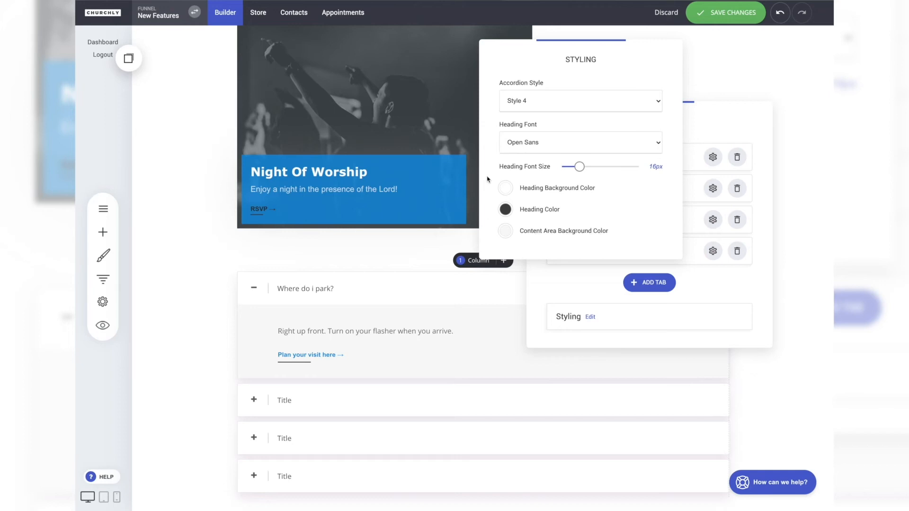
# Set the accordion's heading background color to blue #008FDE
pyautogui.click(506, 190)
pyautogui.click(546, 244)
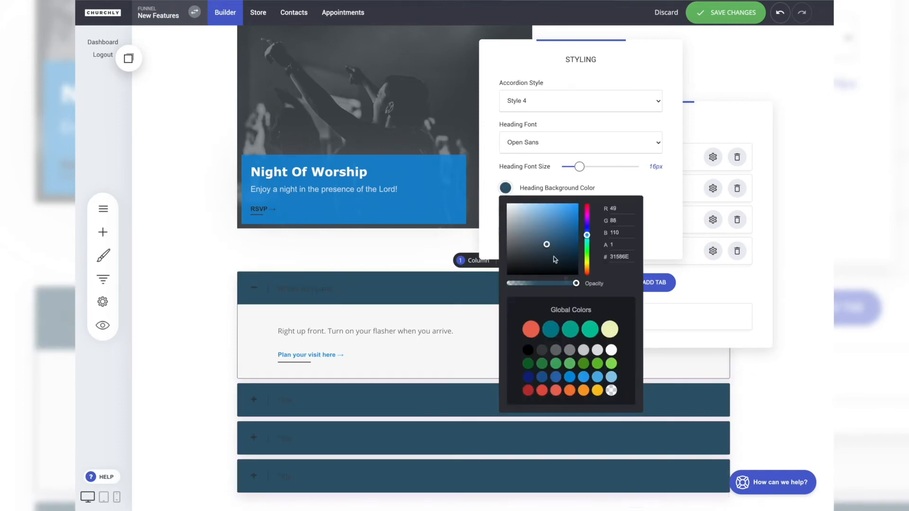
pyautogui.click(570, 377)
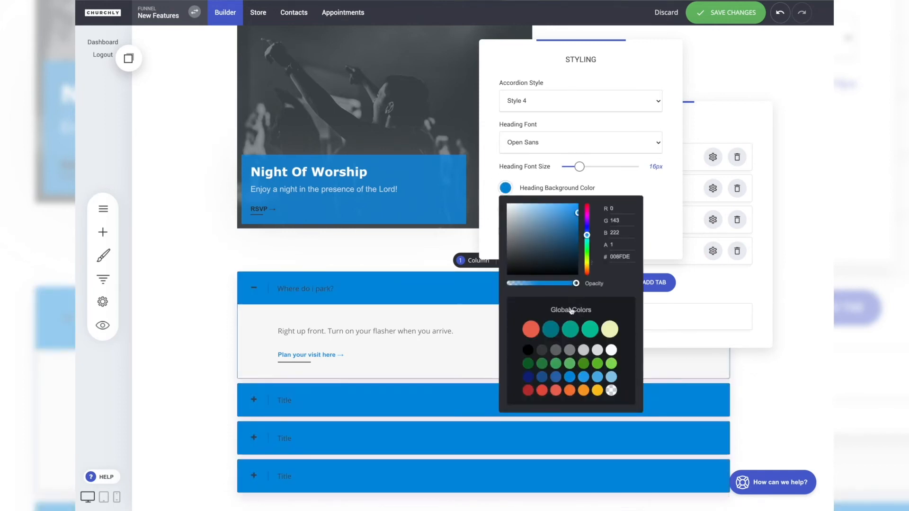
pyautogui.click(627, 196)
# Set the accordion's heading color to white #FFFFFF and the heading font size to 19px
pyautogui.click(505, 209)
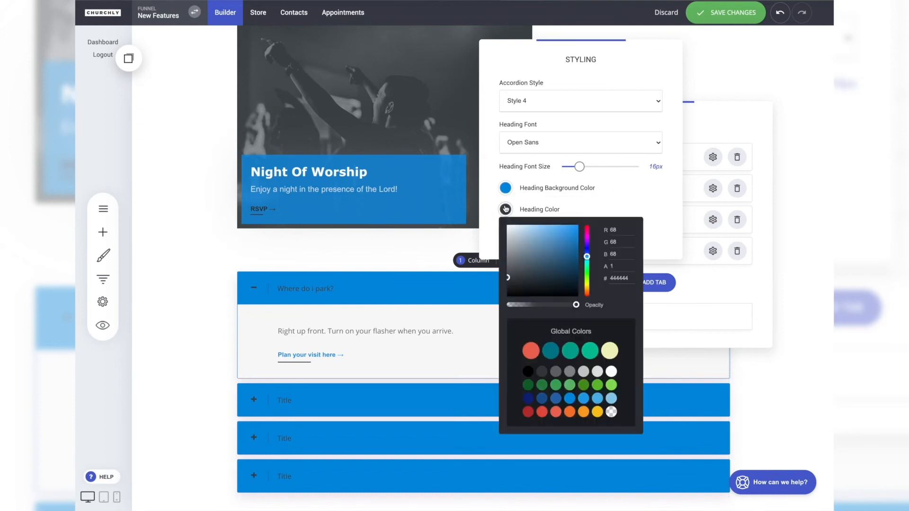
pyautogui.click(612, 371)
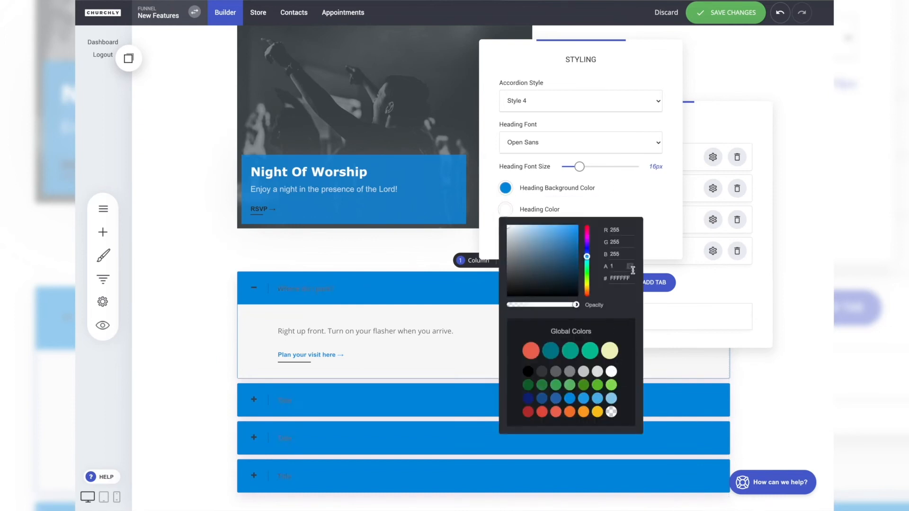
pyautogui.click(649, 191)
pyautogui.moveTo(585, 167); pyautogui.dragTo(583, 167)
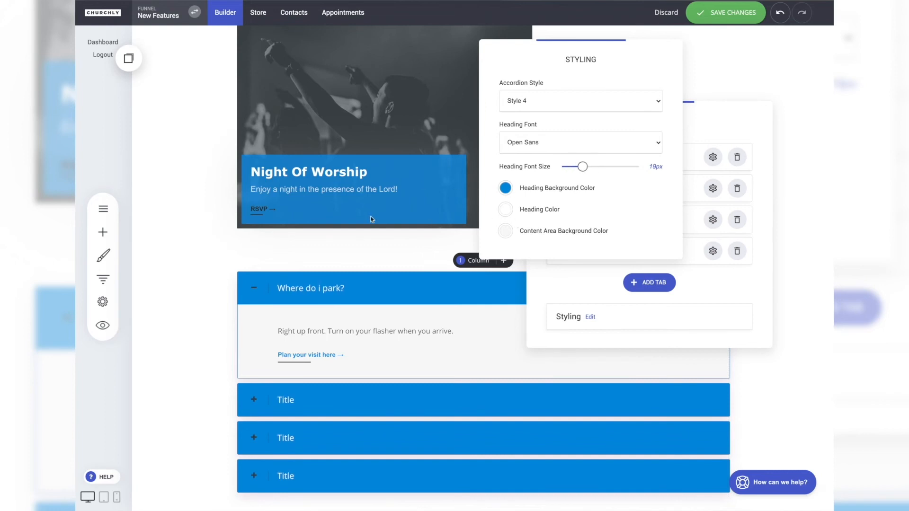
# Set the accordion's heading background color to white #FFFFFF
pyautogui.click(506, 188)
pyautogui.moveTo(518, 261); pyautogui.dragTo(491, 197)
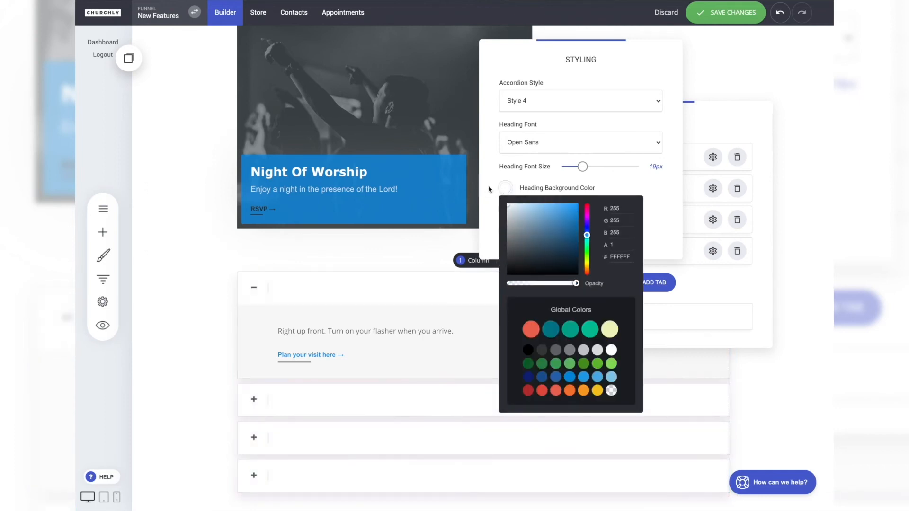
# Set the accordion's heading color to dark gray #3E3E3E and close the accordion settings
pyautogui.click(490, 187)
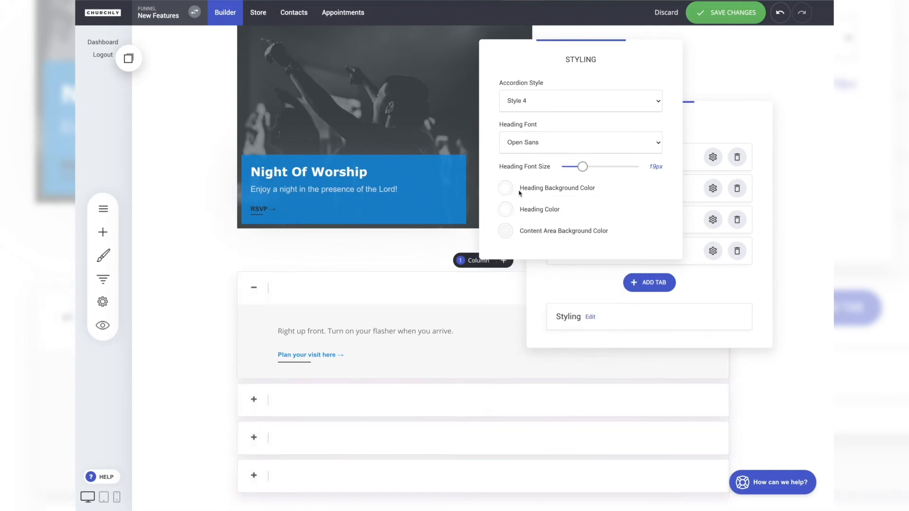
pyautogui.click(506, 209)
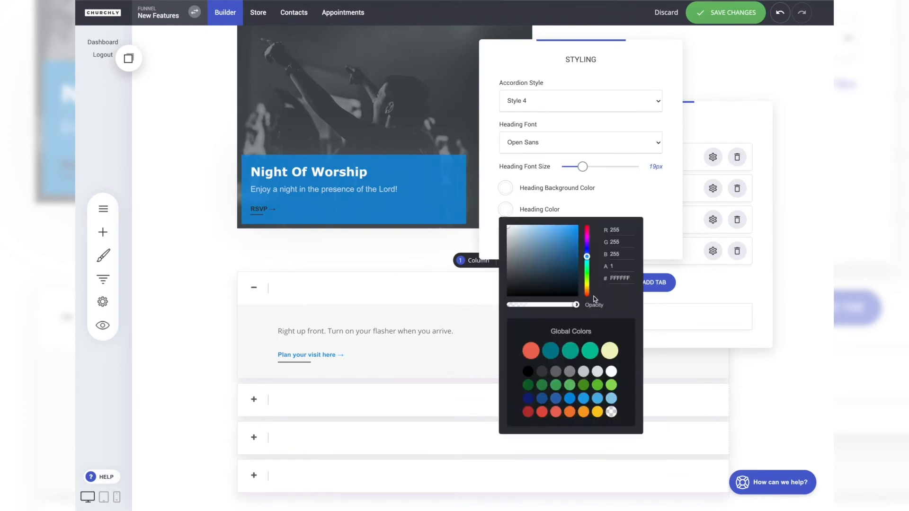
pyautogui.click(534, 374)
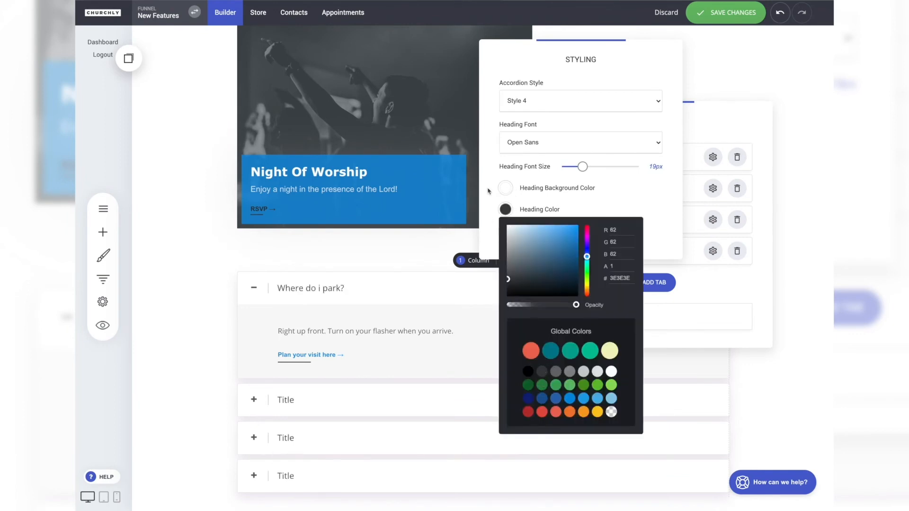
pyautogui.click(493, 178)
pyautogui.click(551, 270)
pyautogui.click(436, 346)
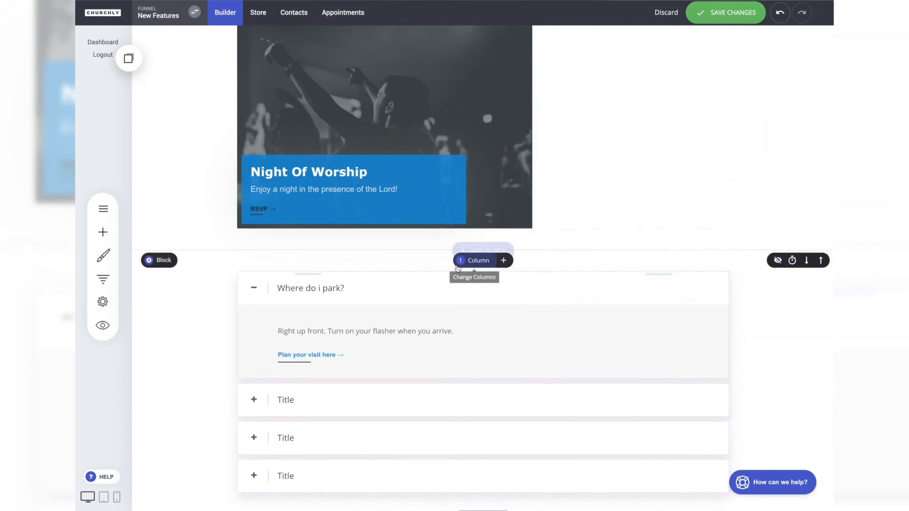
pyautogui.scroll(-1, 442, 326)
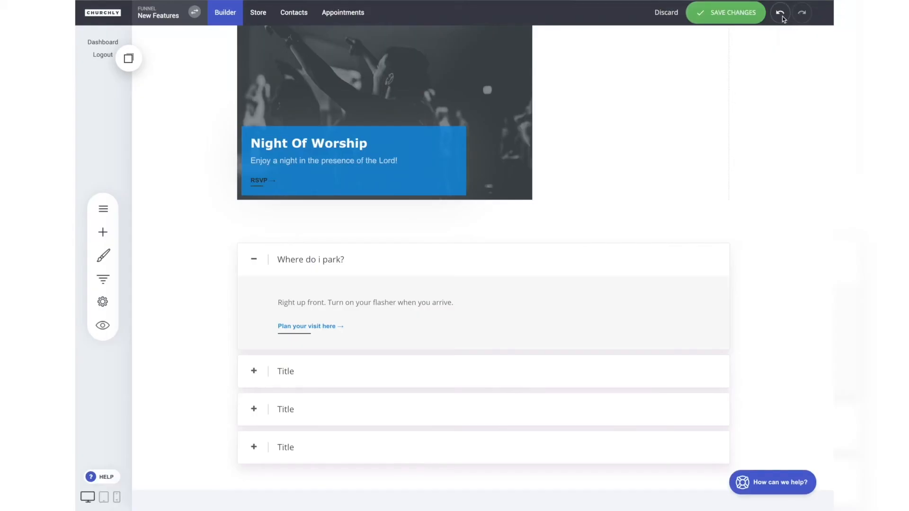
# Undo the recent accordion edits back to before the accordion was added, and redo them to restore it
pyautogui.click(782, 16)
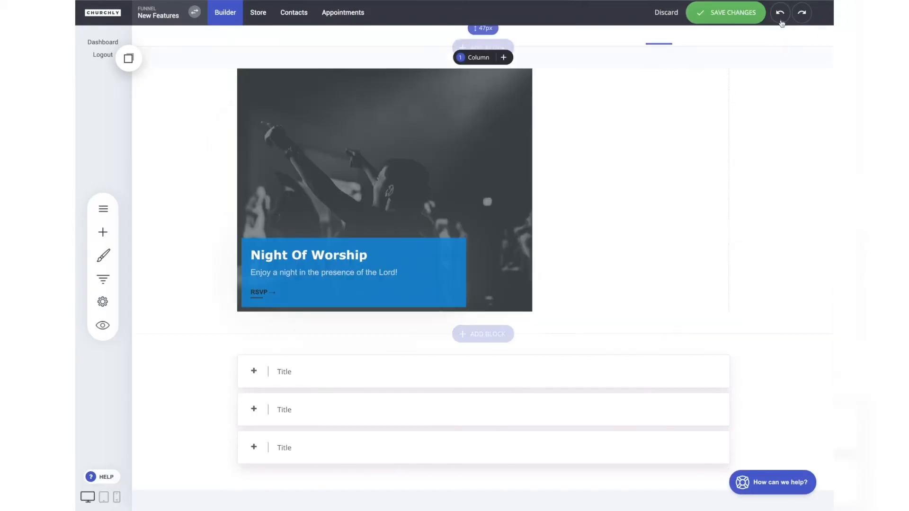
pyautogui.click(781, 15)
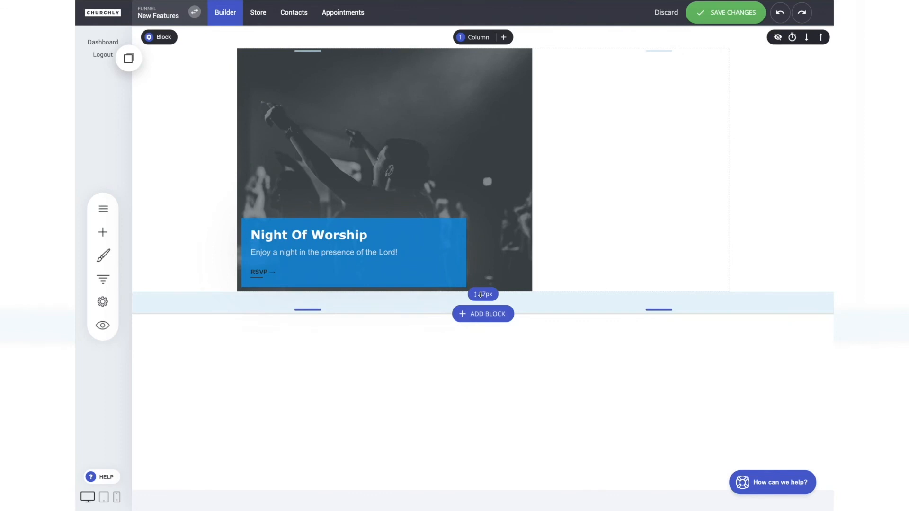
pyautogui.click(483, 314)
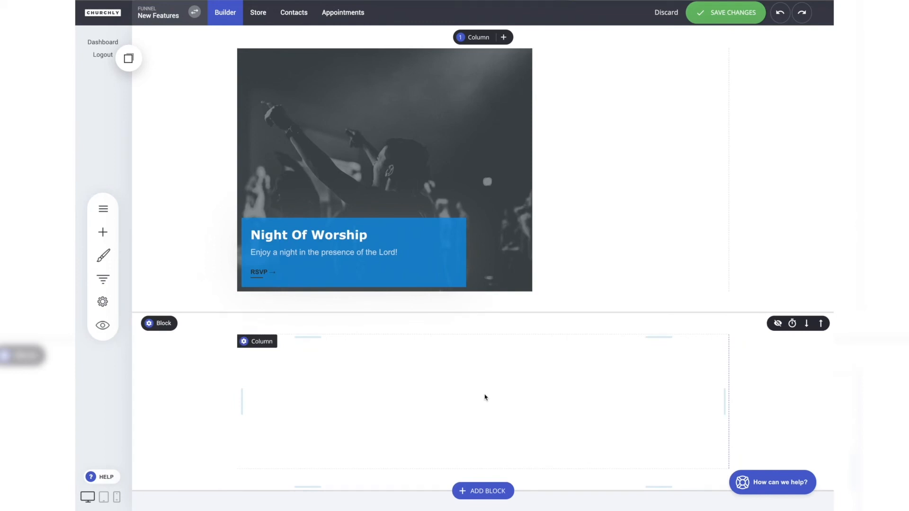
pyautogui.hotkey('ctrl', 'z')
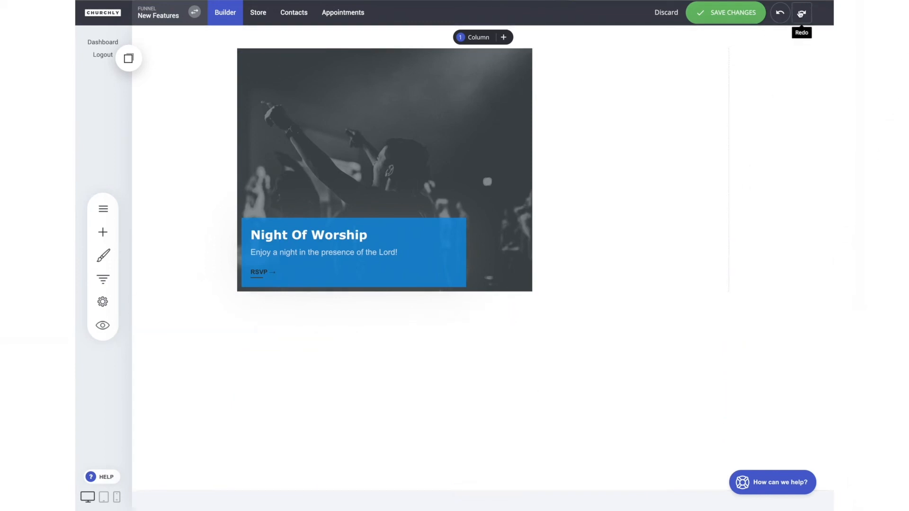
pyautogui.click(801, 13)
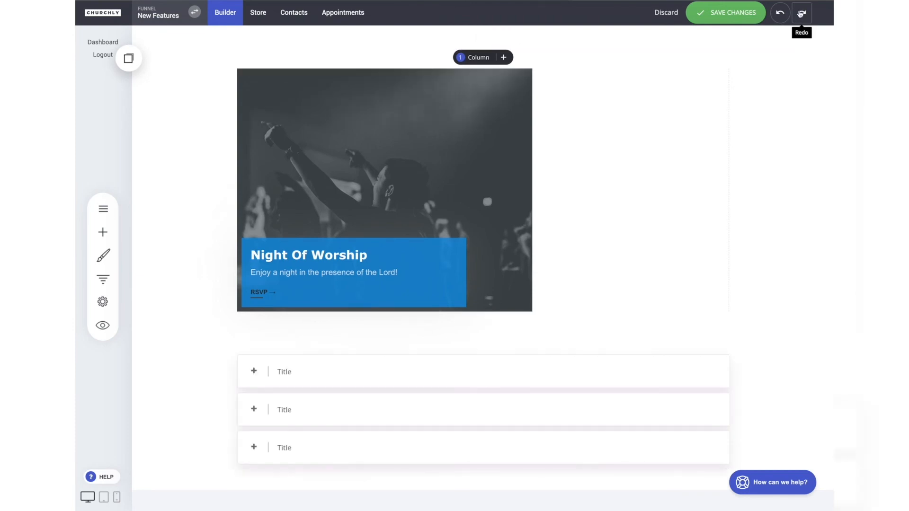
pyautogui.click(801, 16)
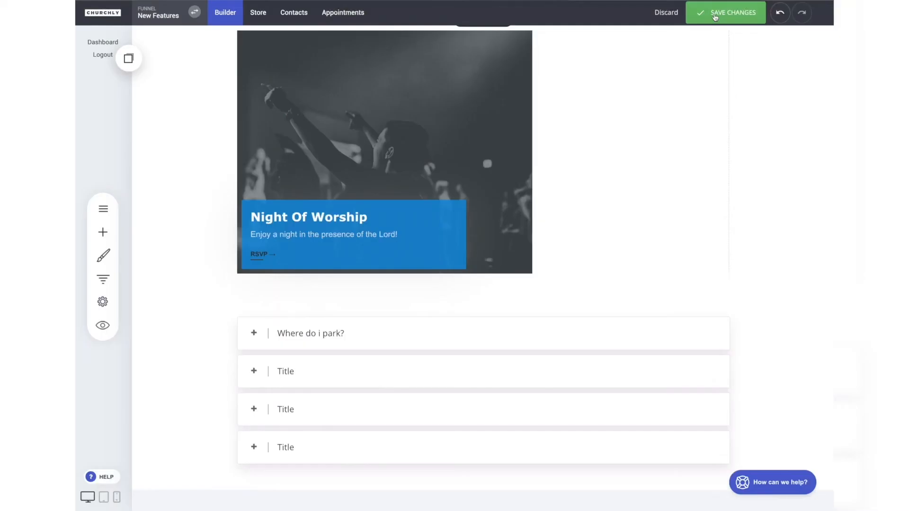
# Save the changes made to the New Features page
pyautogui.click(715, 17)
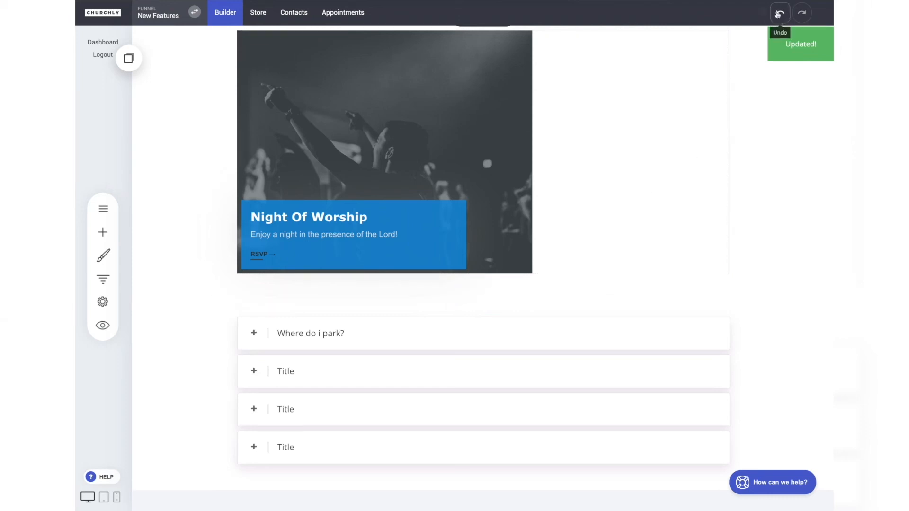
# Try undo and redo on the already saved accordion edits, and discard the resulting unsaved changes
pyautogui.click(780, 13)
pyautogui.click(780, 12)
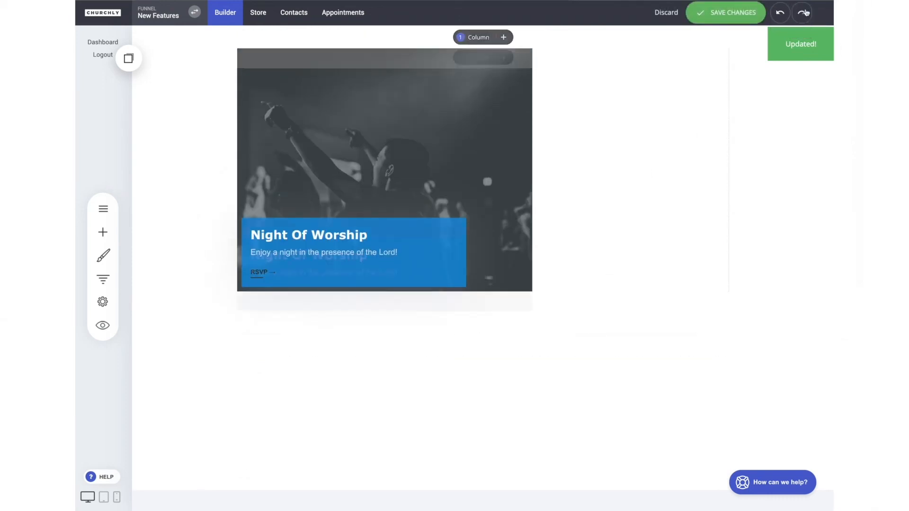
pyautogui.click(804, 13)
pyautogui.click(804, 13)
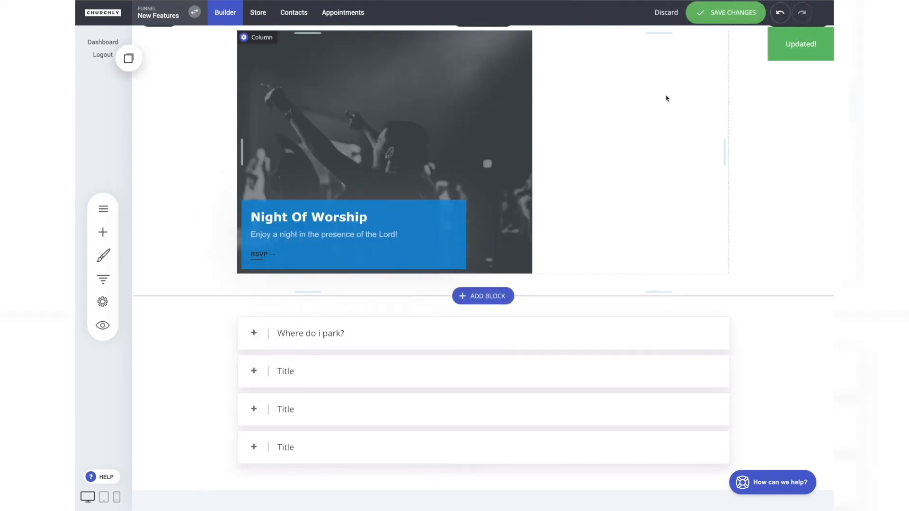
pyautogui.click(665, 12)
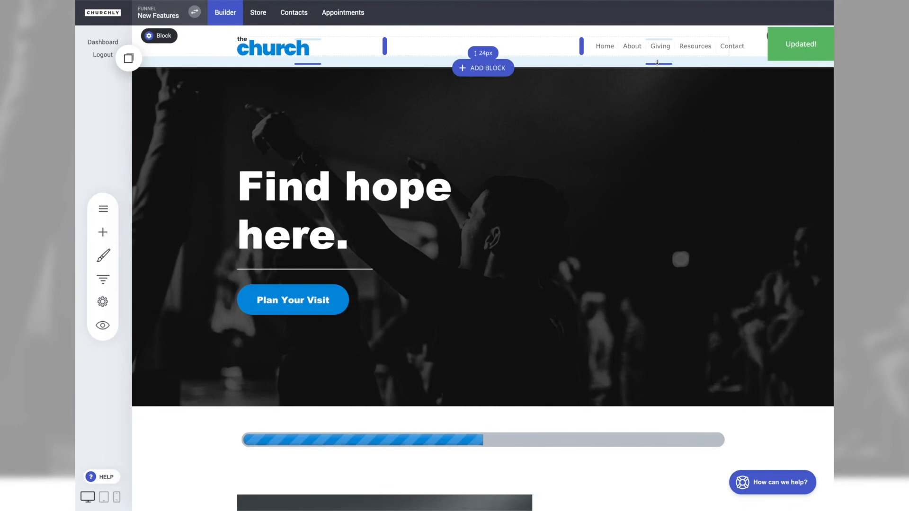
pyautogui.scroll(-6, 642, 179)
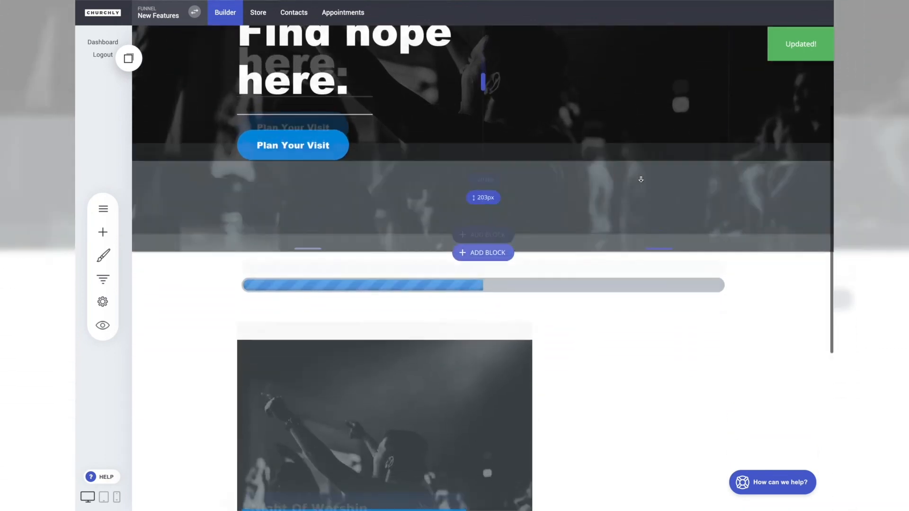
pyautogui.scroll(6, 577, 285)
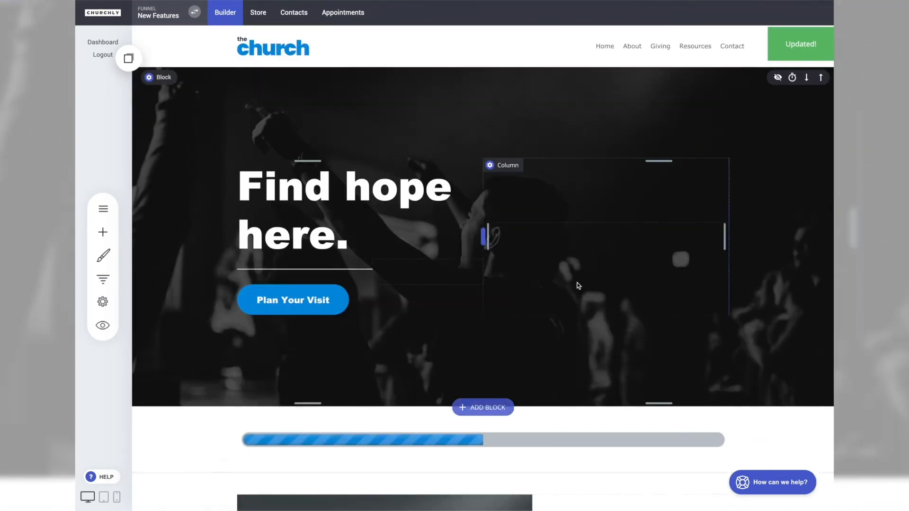